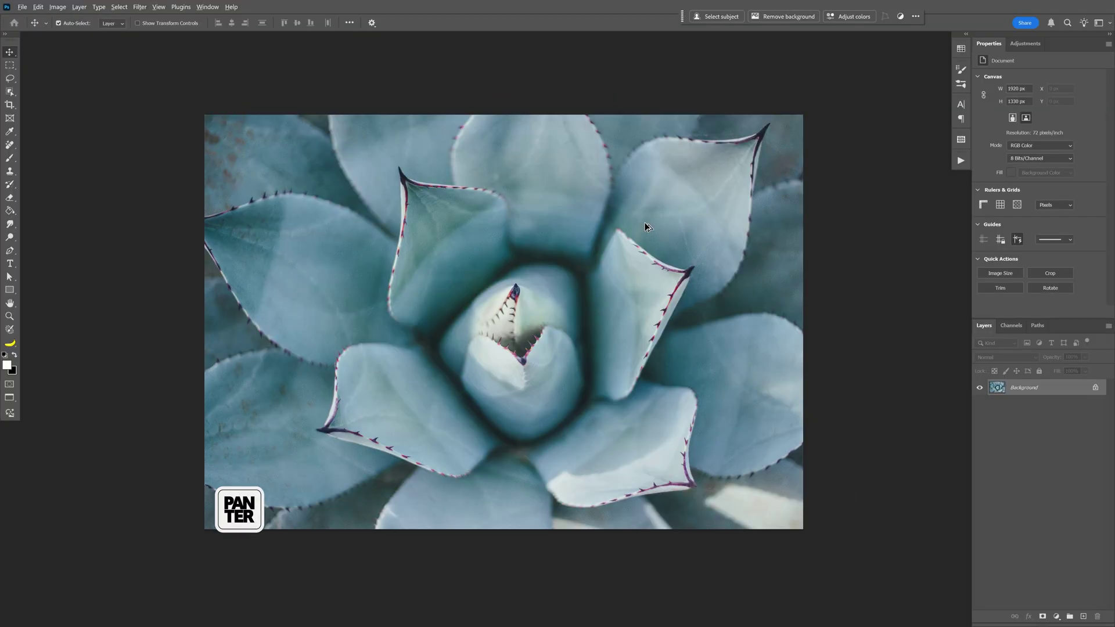
# Step: Check the image size, then add a white Solid Color fill layer over the photo
pyautogui.hotkey('ctrl', 'alt', 'i')
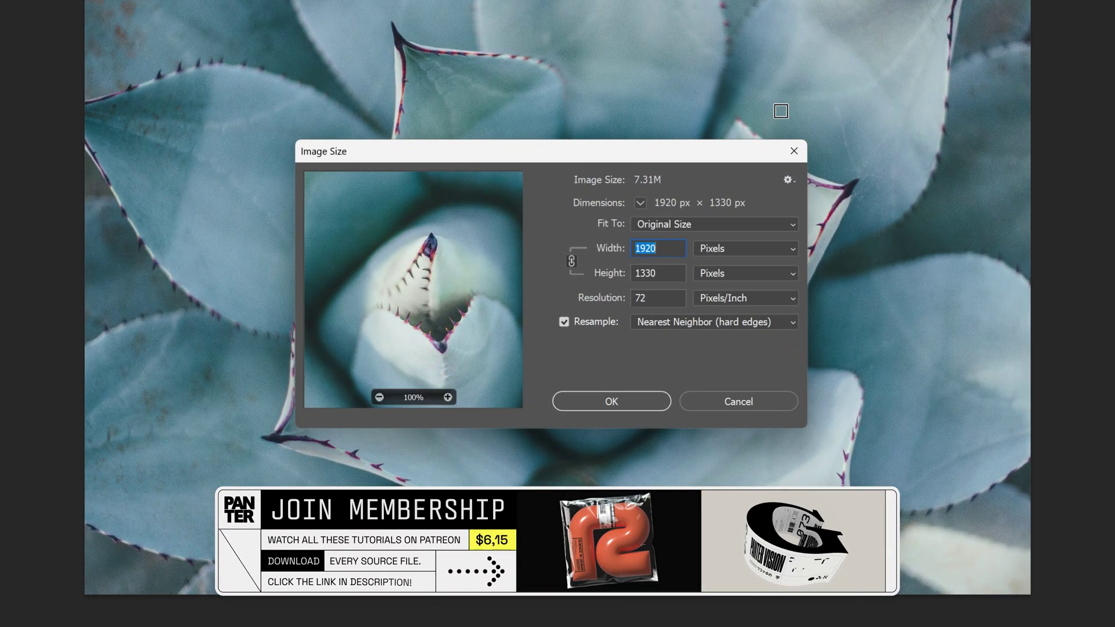
pyautogui.press('Escape')
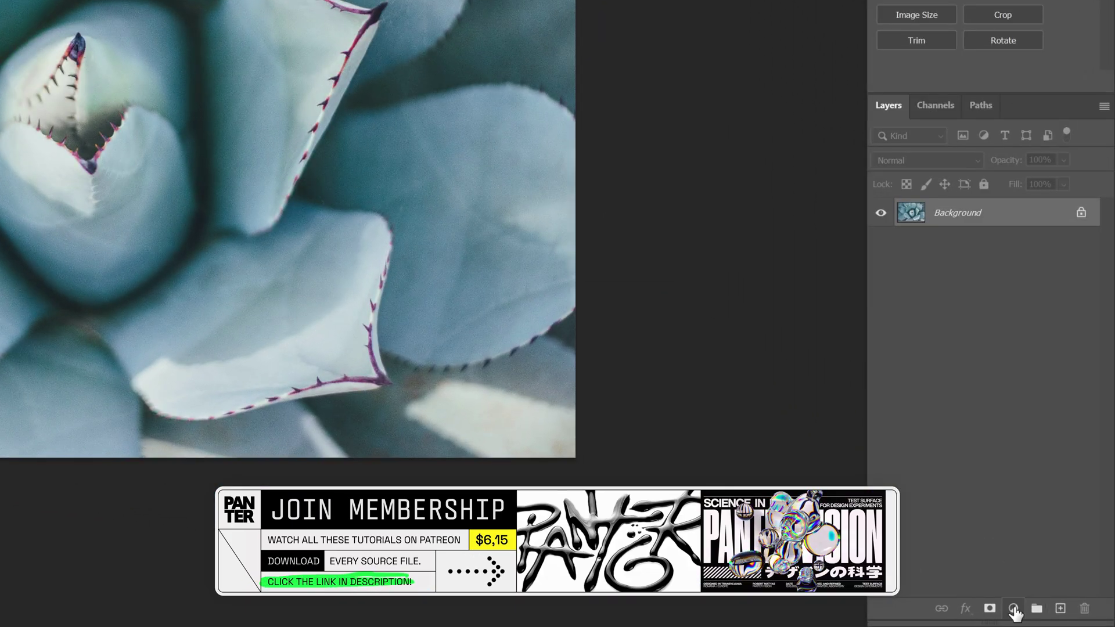
pyautogui.click(1013, 609)
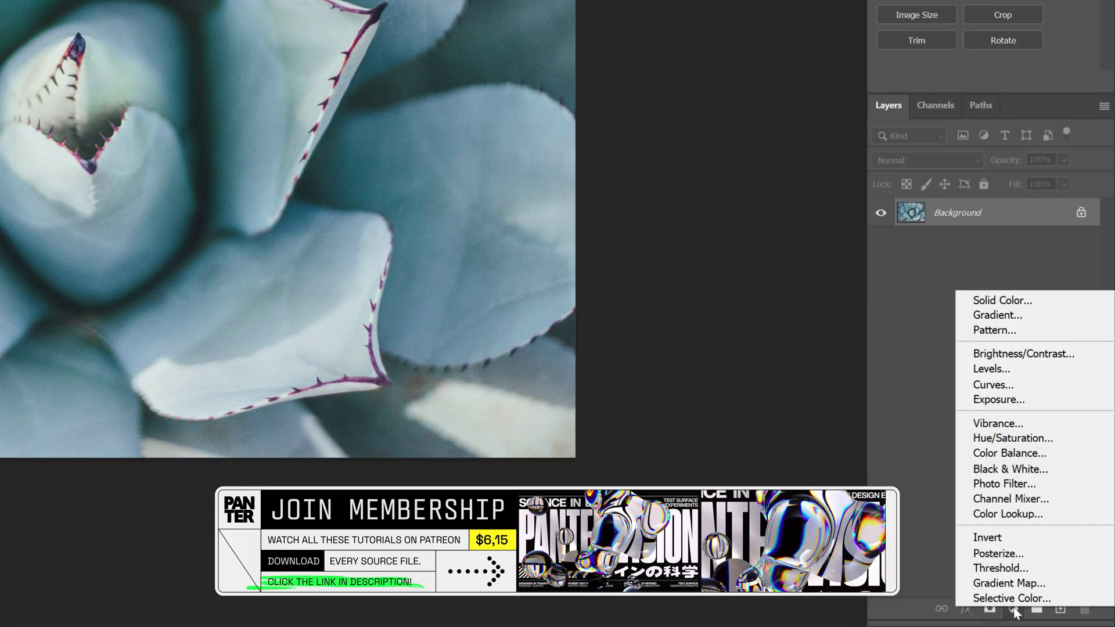
pyautogui.click(1017, 301)
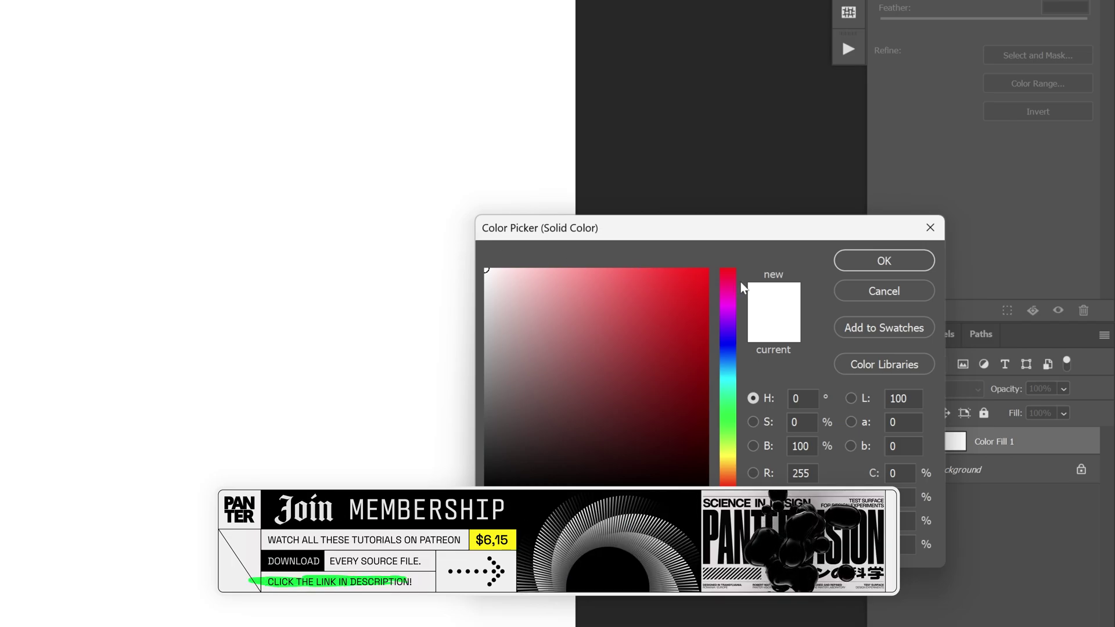
pyautogui.click(905, 260)
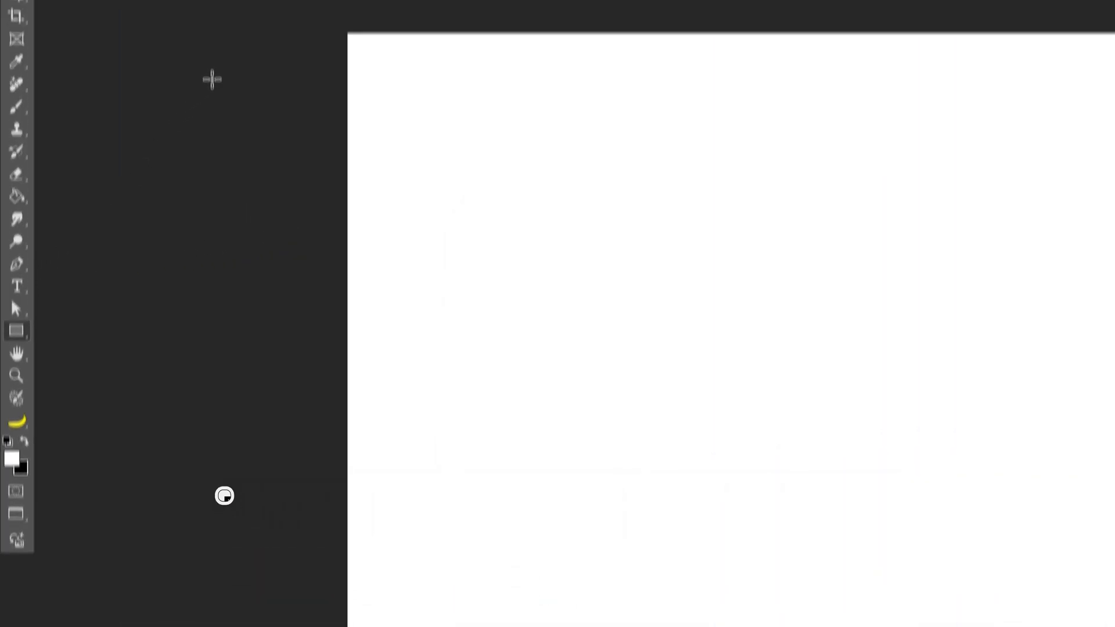
# Step: Draw a black no-stroke rectangle and round its corners into a 178 px pill
pyautogui.click(197, 40)
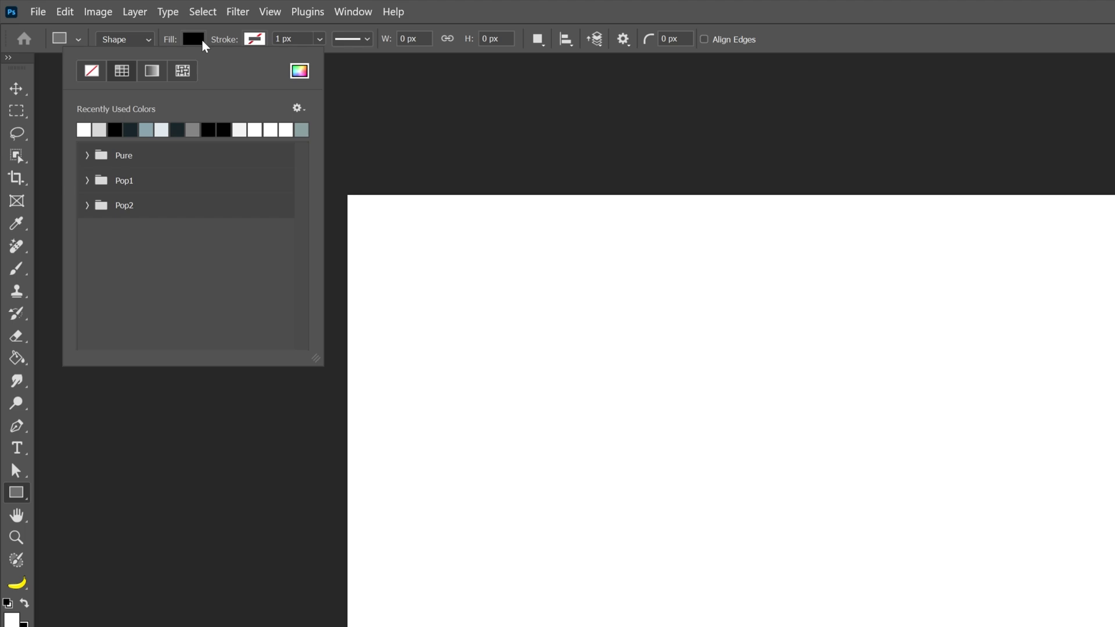
pyautogui.click(224, 45)
pyautogui.click(254, 39)
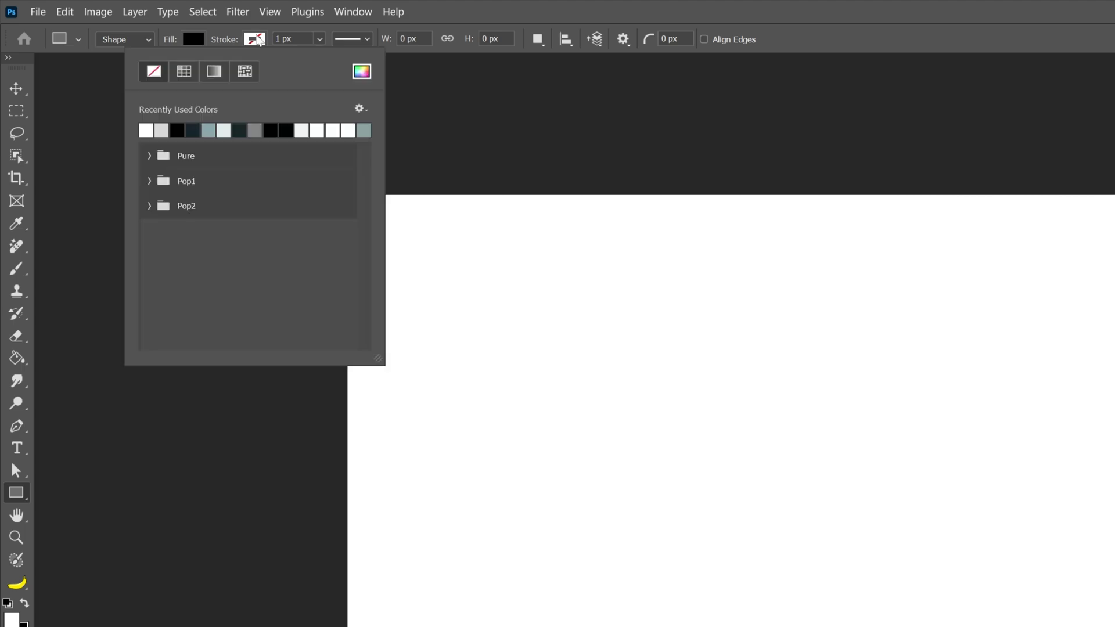
pyautogui.click(271, 51)
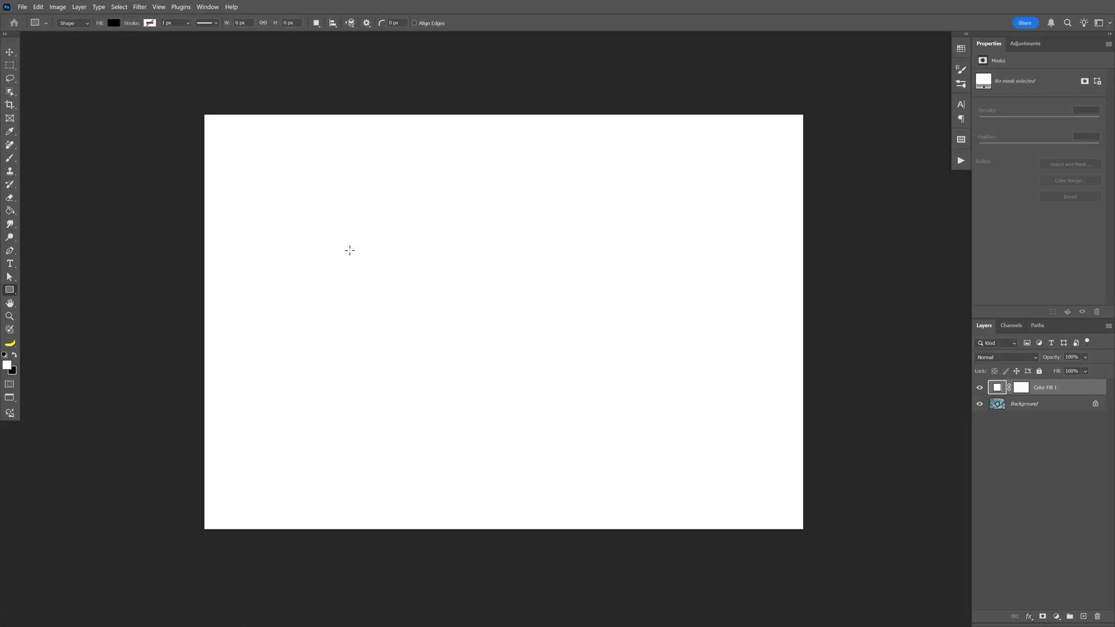
pyautogui.moveTo(350, 251); pyautogui.dragTo(654, 360)
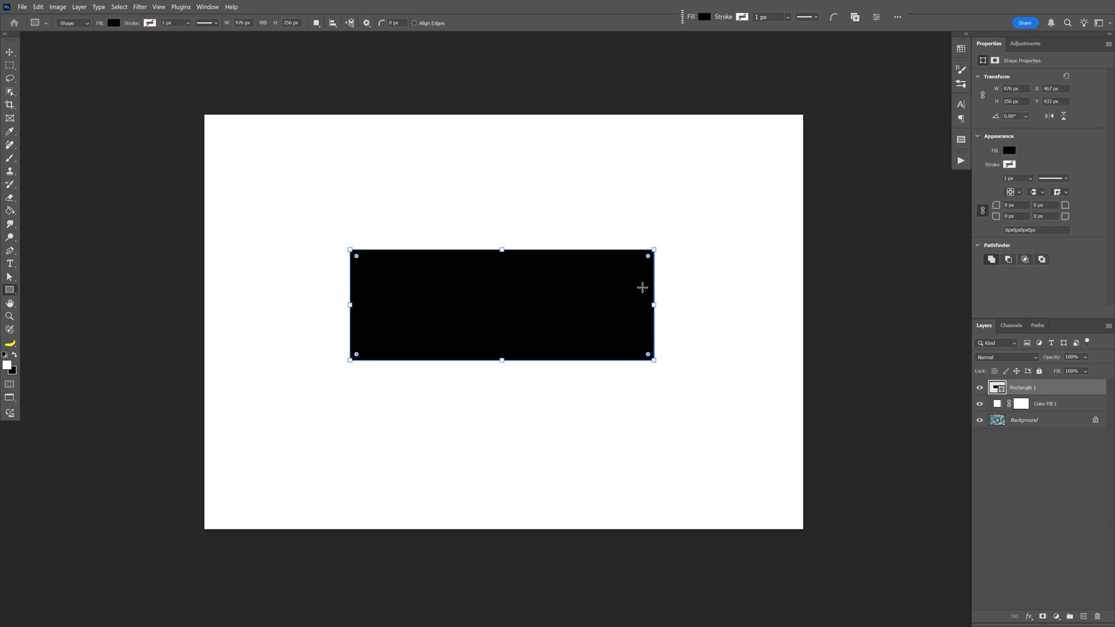
pyautogui.moveTo(647, 256); pyautogui.dragTo(590, 302)
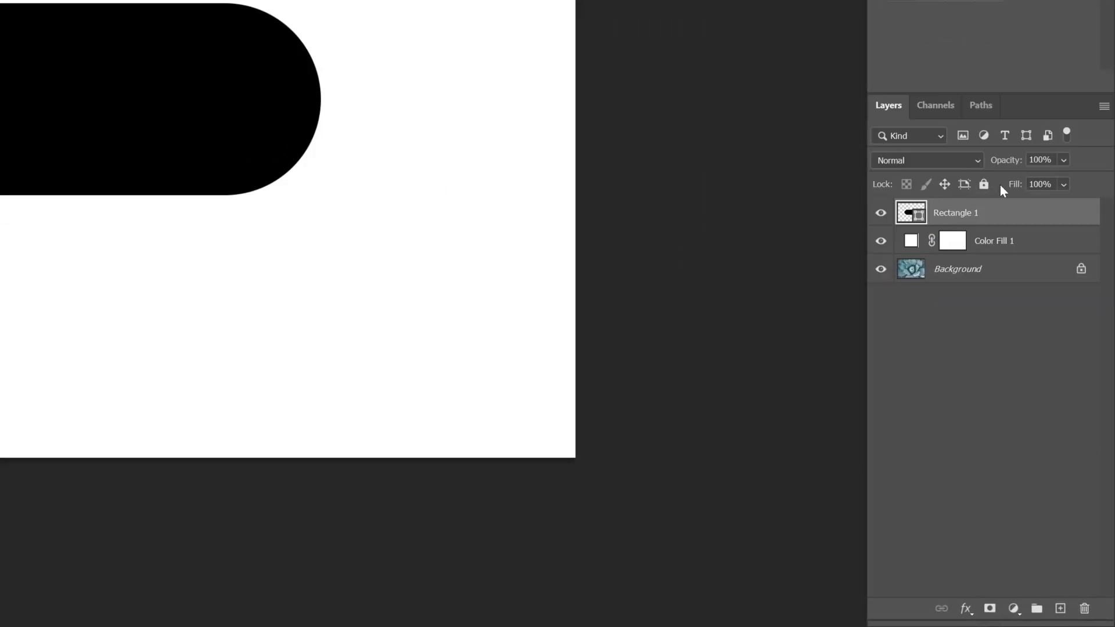
# Step: Set the pill's Fill Opacity to 0 and add an Inner Shadow at 90% opacity
pyautogui.doubleClick(1021, 216)
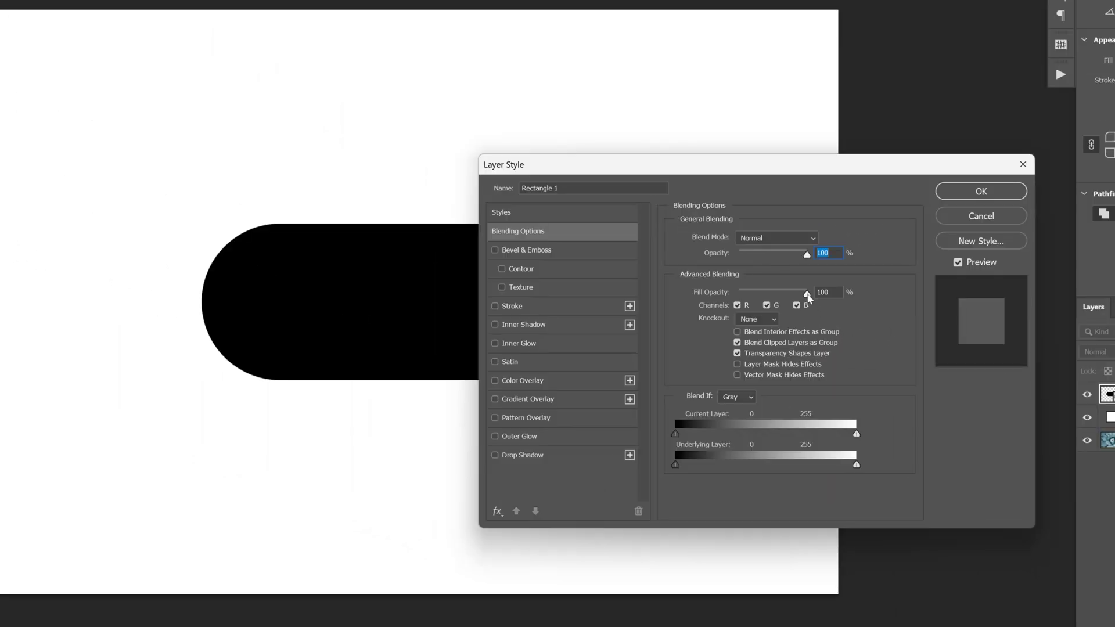
pyautogui.moveTo(808, 296); pyautogui.dragTo(723, 294)
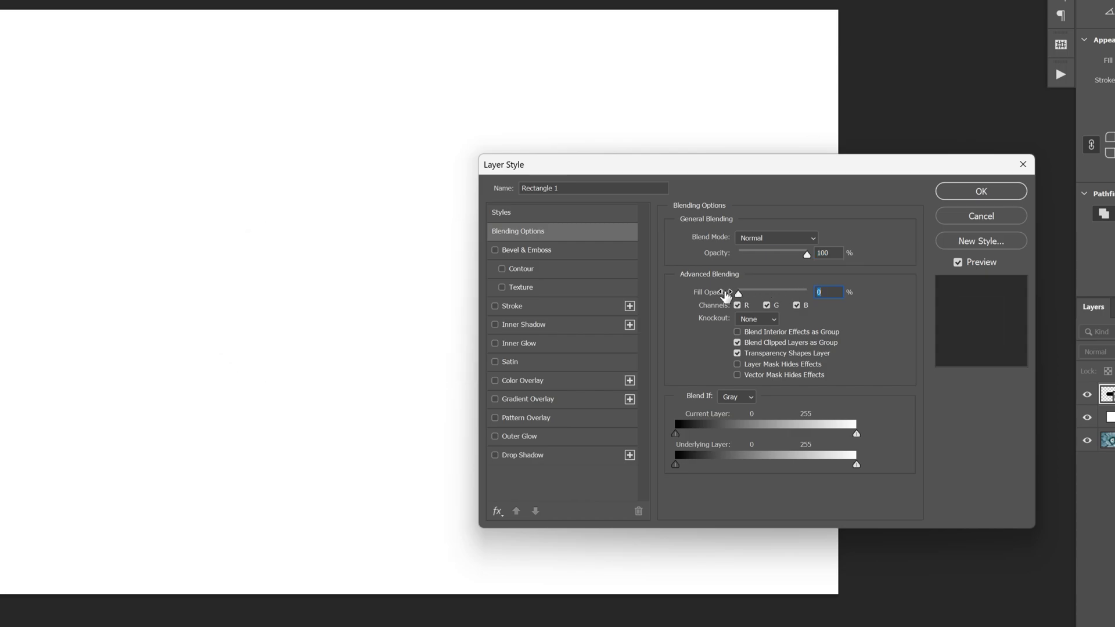
pyautogui.click(582, 323)
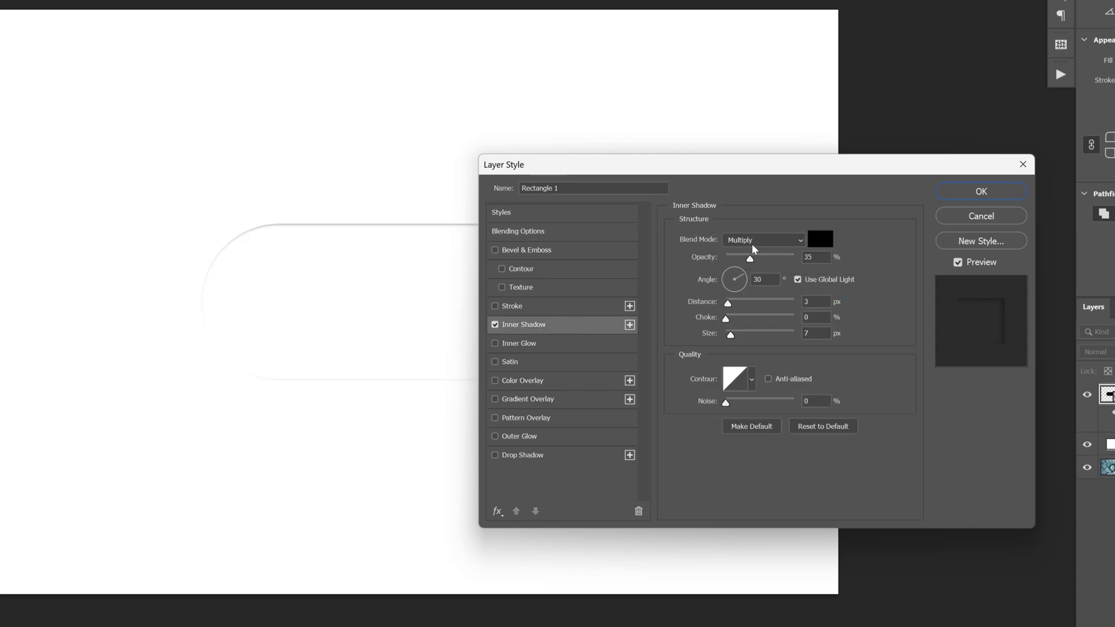
pyautogui.click(765, 255)
pyautogui.write('90')
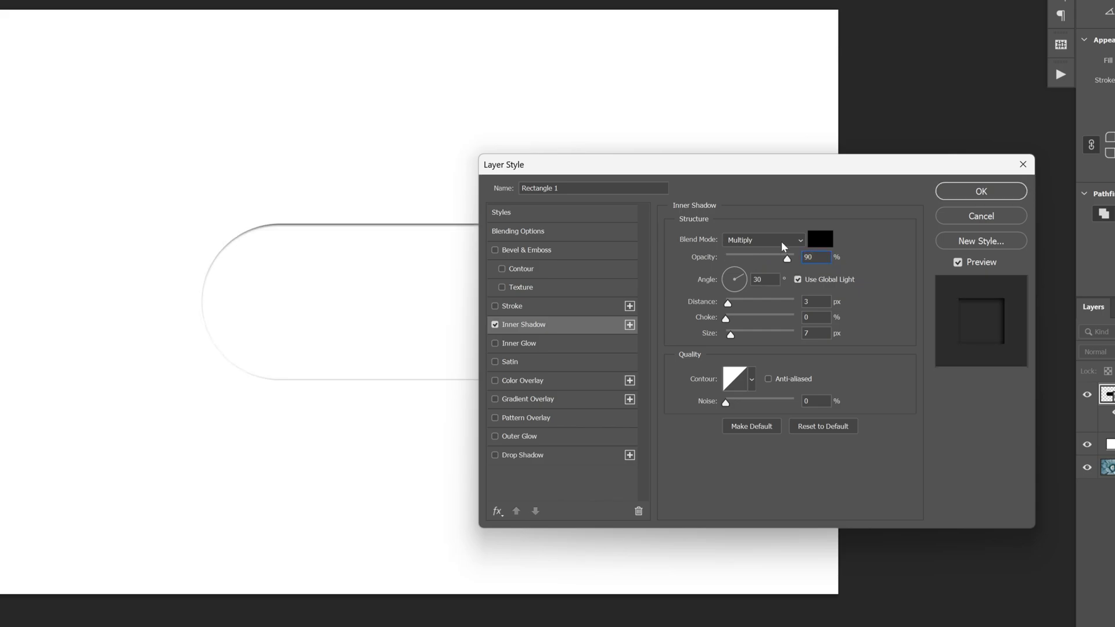
# Step: Turn off global light and set the shadow to 90° angle, 12 distance, 7 choke, 75 size
pyautogui.click(798, 280)
pyautogui.press('Tab')
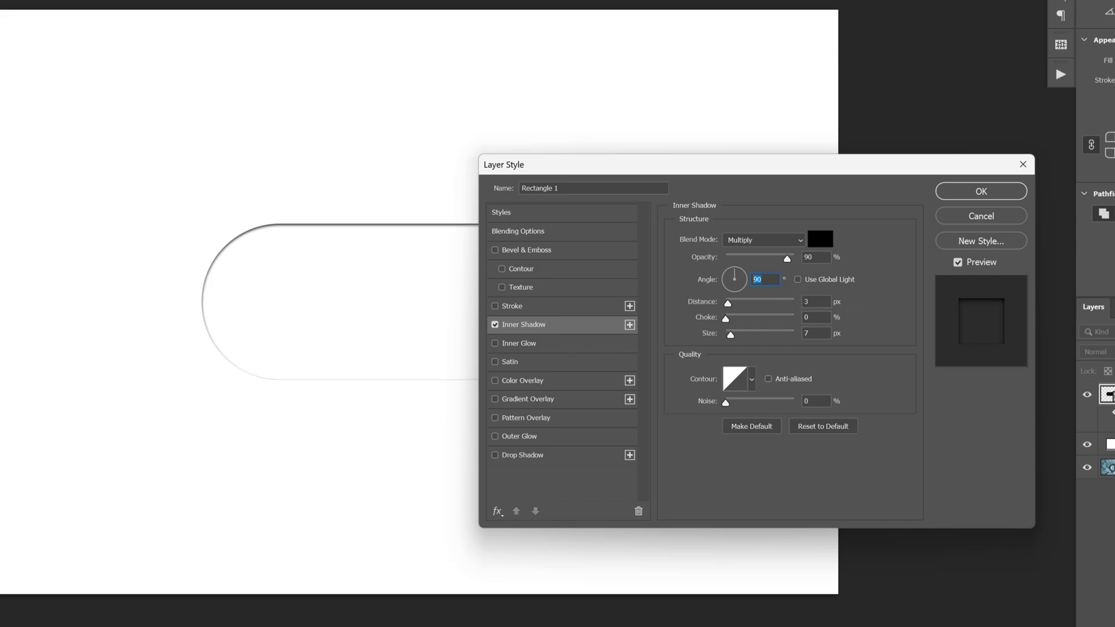
pyautogui.press('Tab')
pyautogui.write('12')
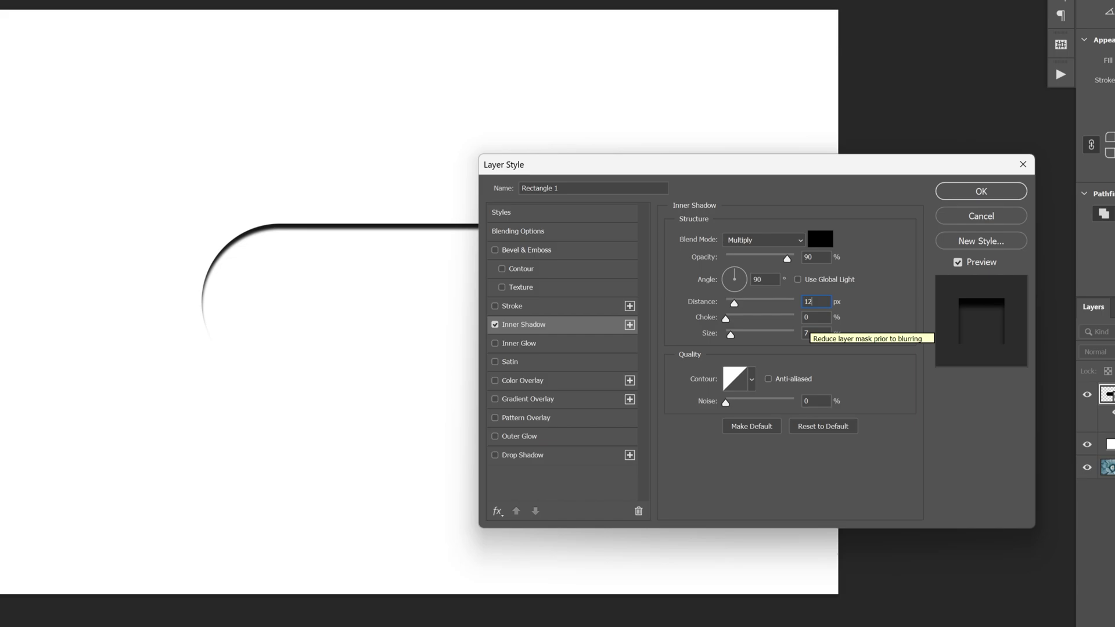
pyautogui.press('Tab')
pyautogui.write('7')
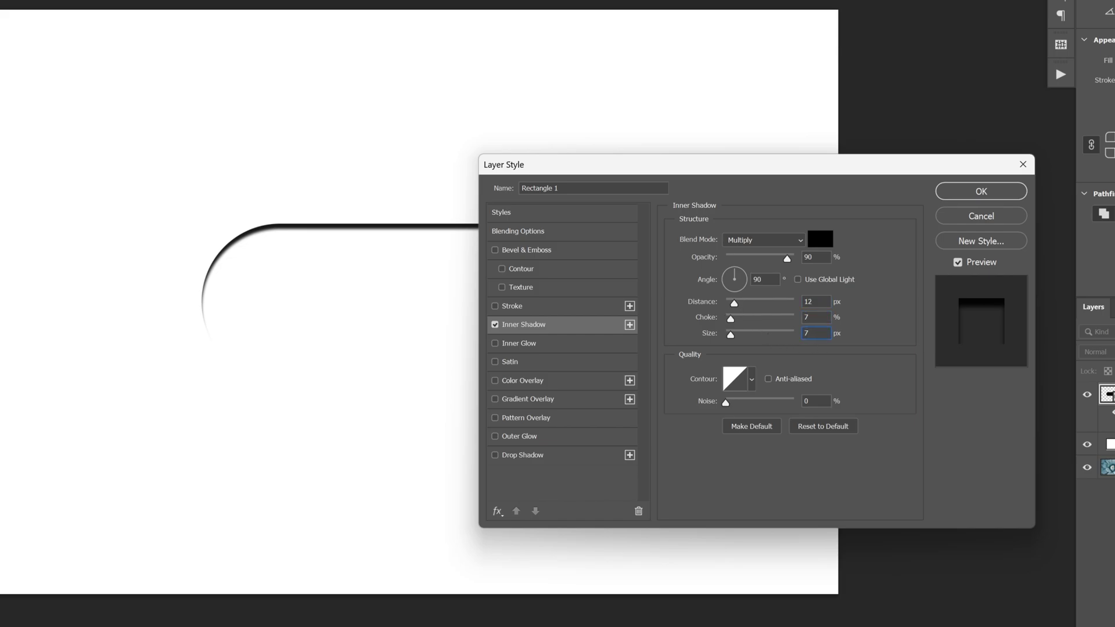
pyautogui.write('75')
pyautogui.moveTo(619, 164); pyautogui.dragTo(789, 131)
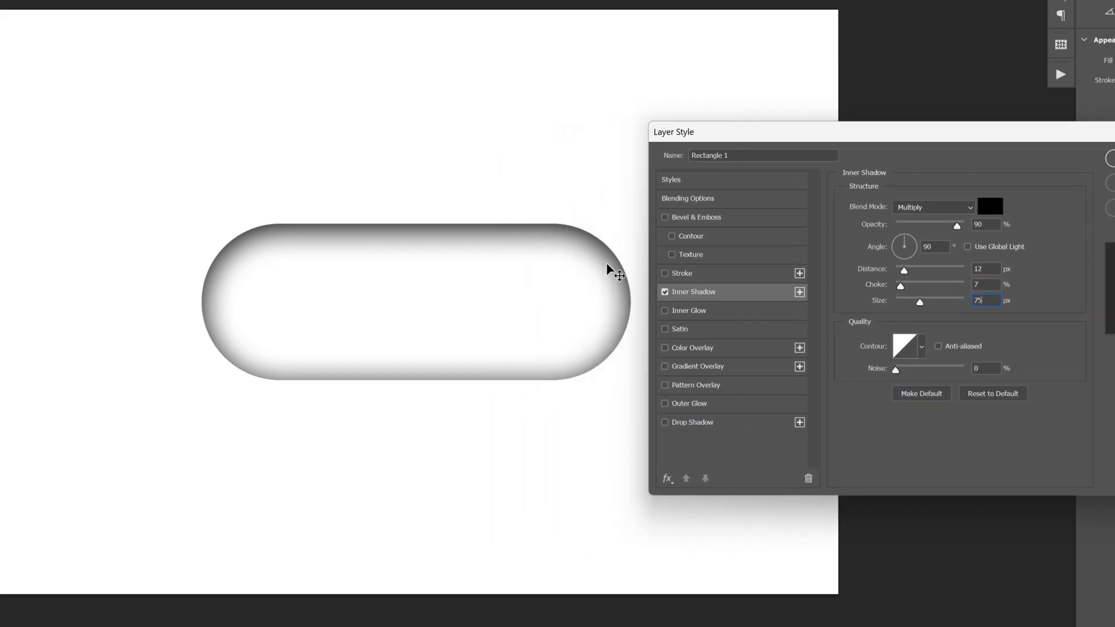
# Step: Duplicate the inner shadow with -90° angle, 60 px distance, about 113 px size, and apply
pyautogui.click(799, 293)
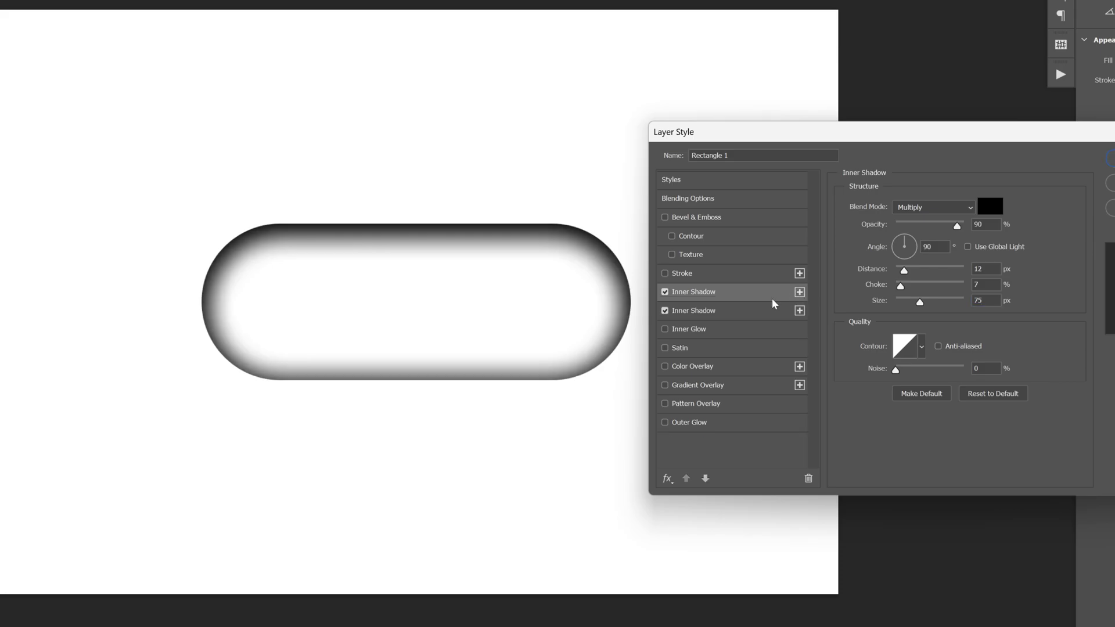
pyautogui.click(691, 311)
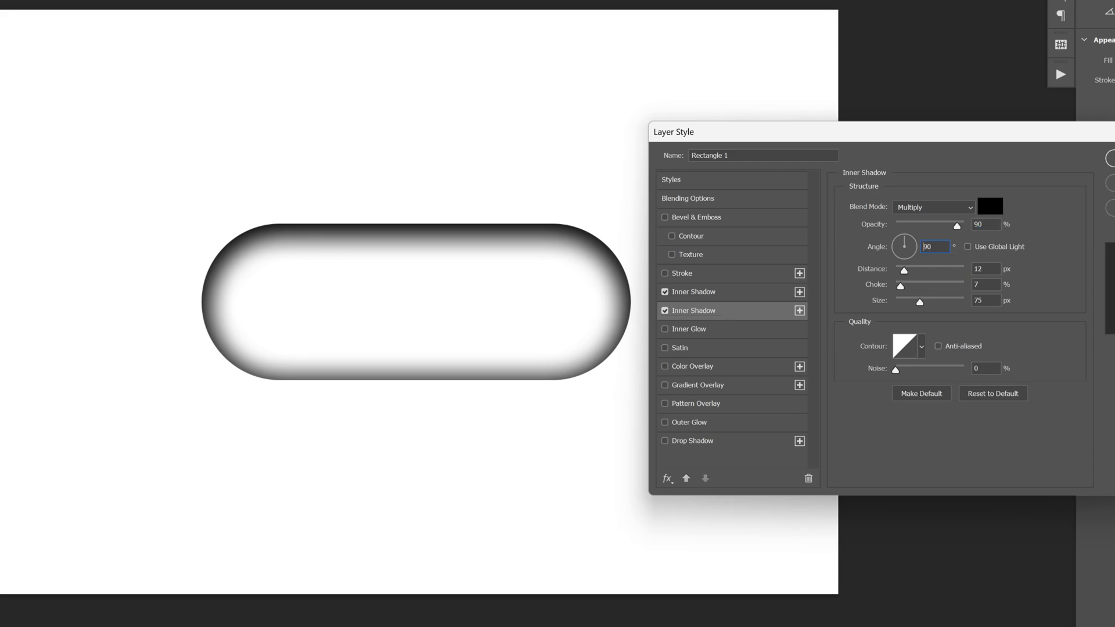
pyautogui.write('-90')
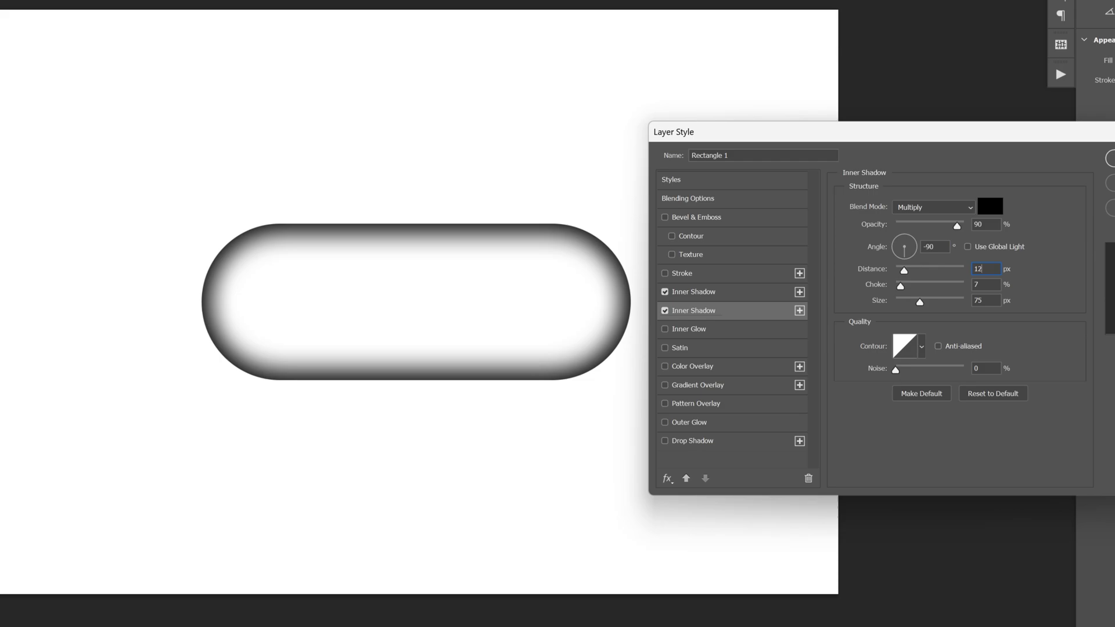
pyautogui.write('60')
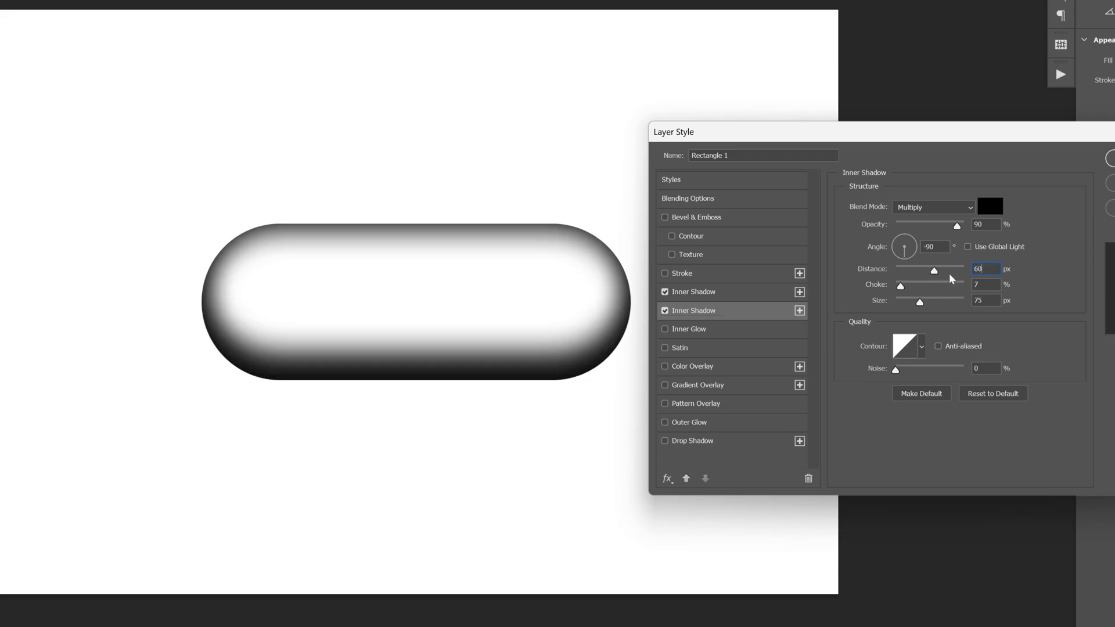
pyautogui.write('115')
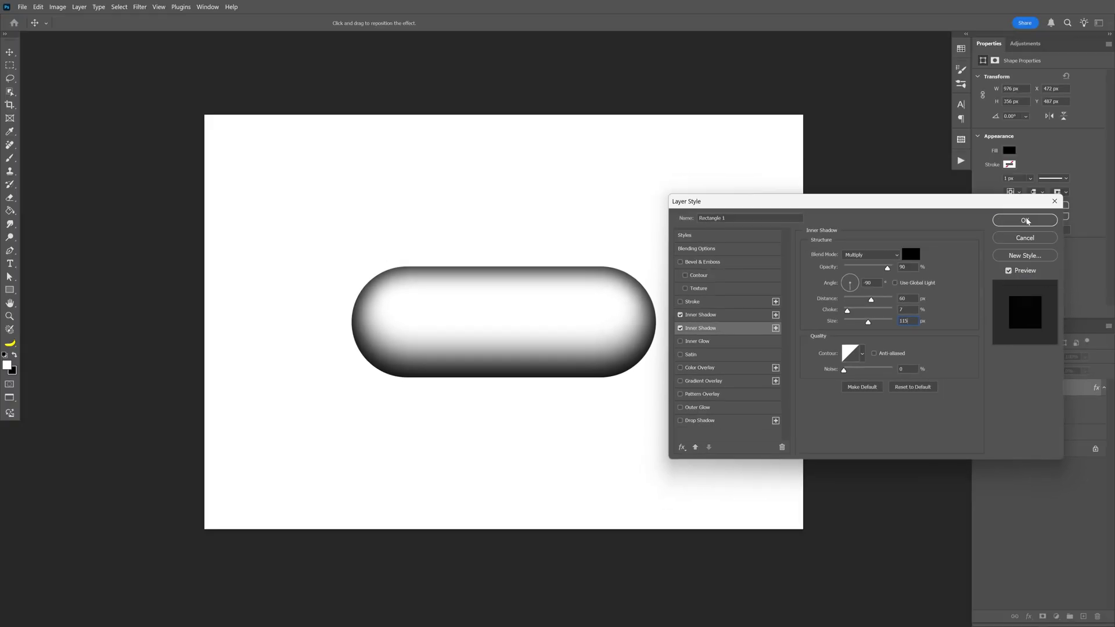
pyautogui.press('Return')
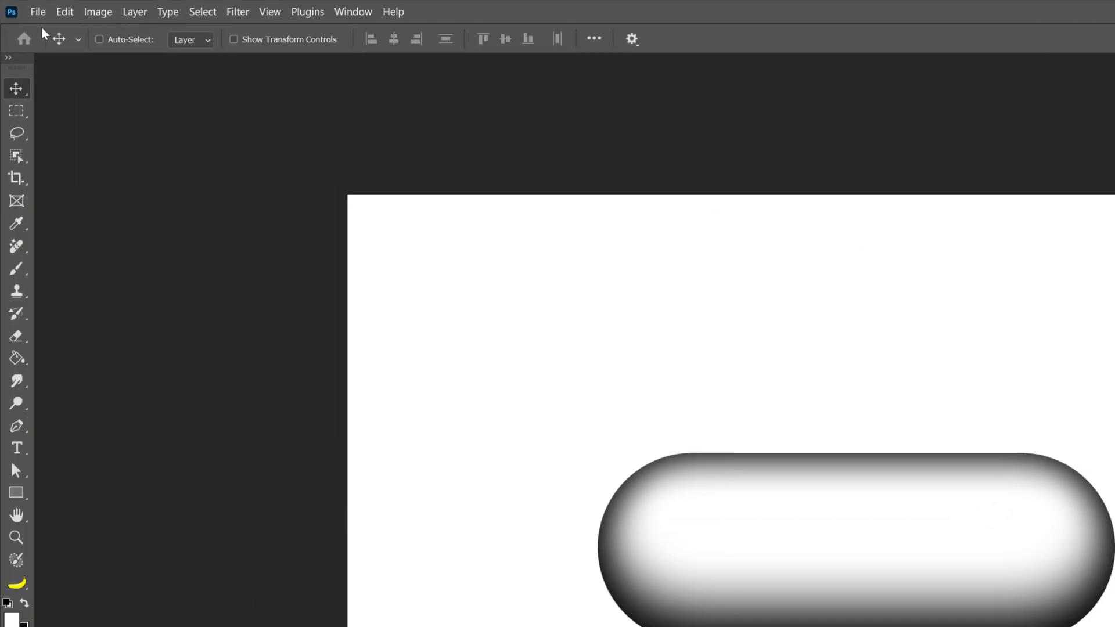
# Step: Save the document as a Photoshop PSD file named Displacement
pyautogui.click(22, 7)
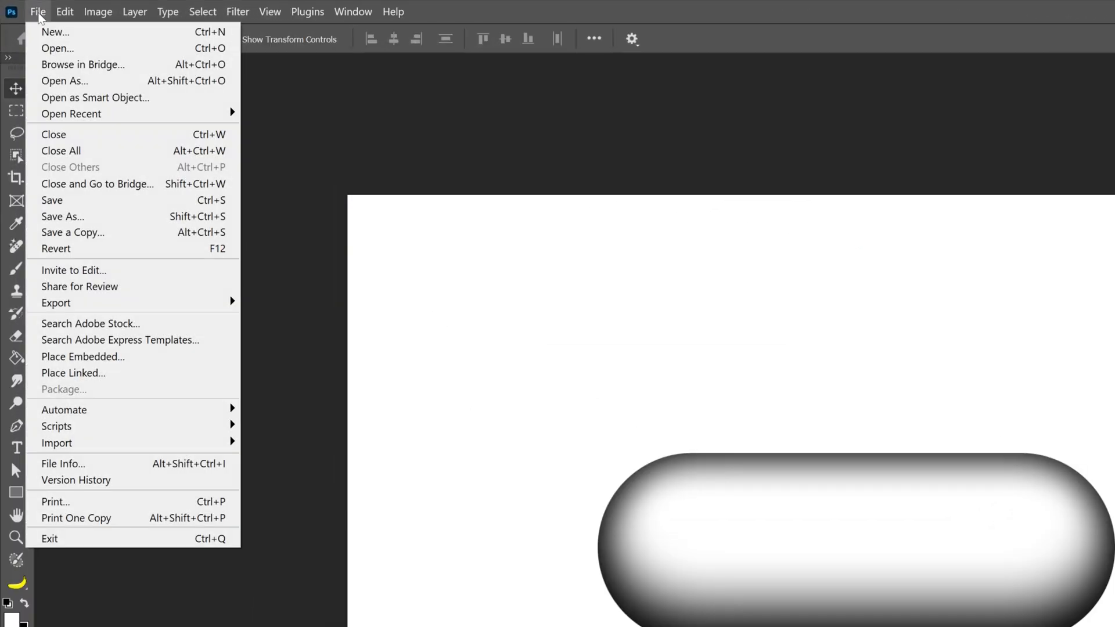
pyautogui.click(92, 216)
pyautogui.write('Displacement')
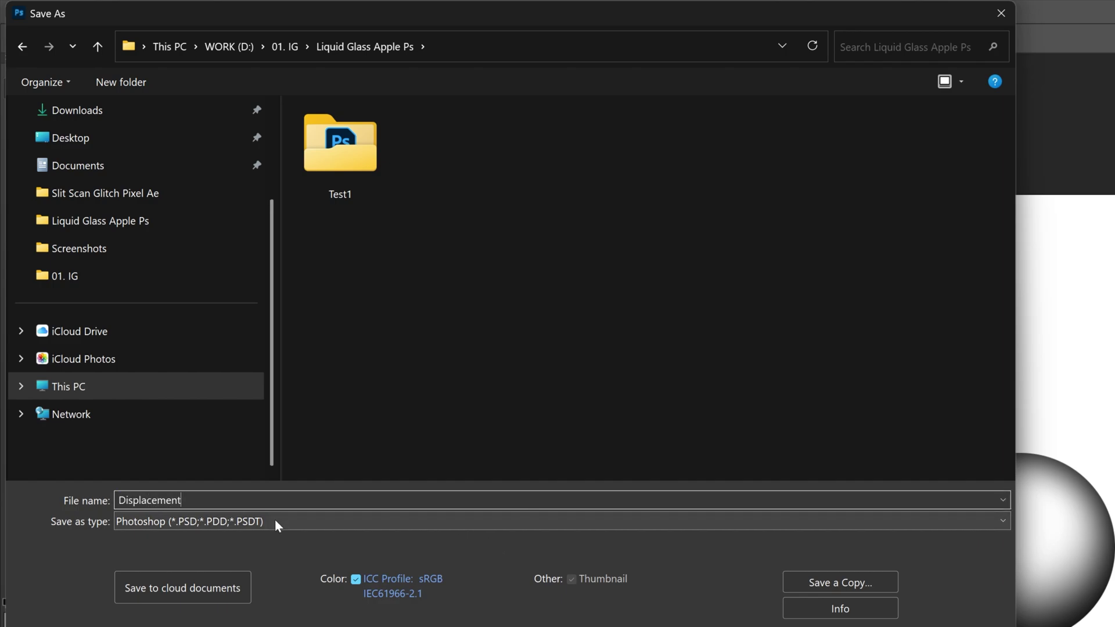
pyautogui.click(274, 520)
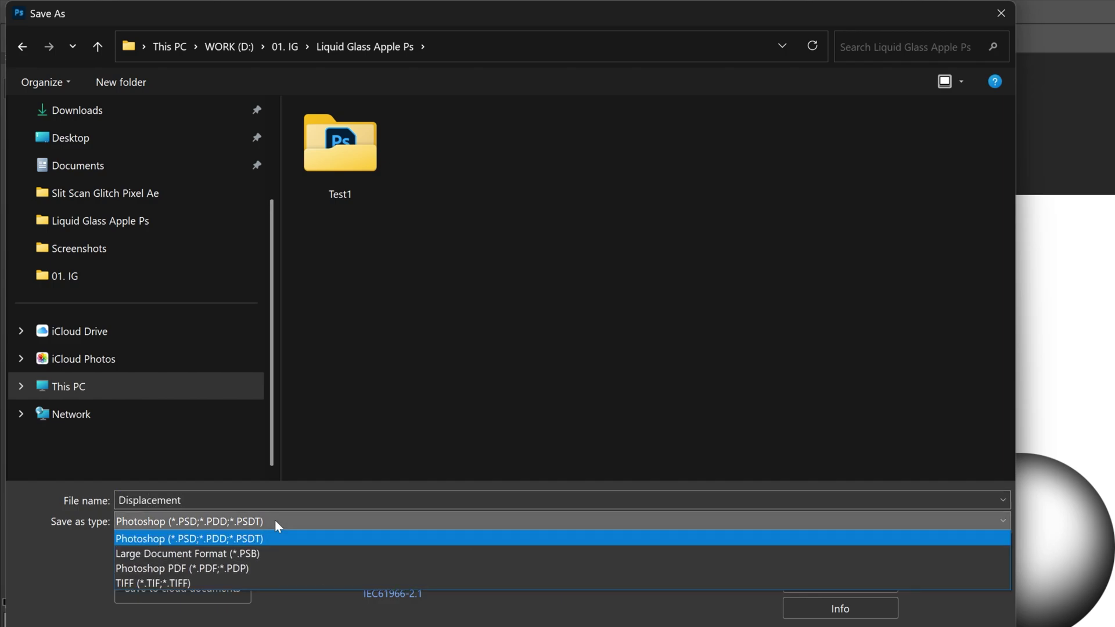
pyautogui.click(214, 539)
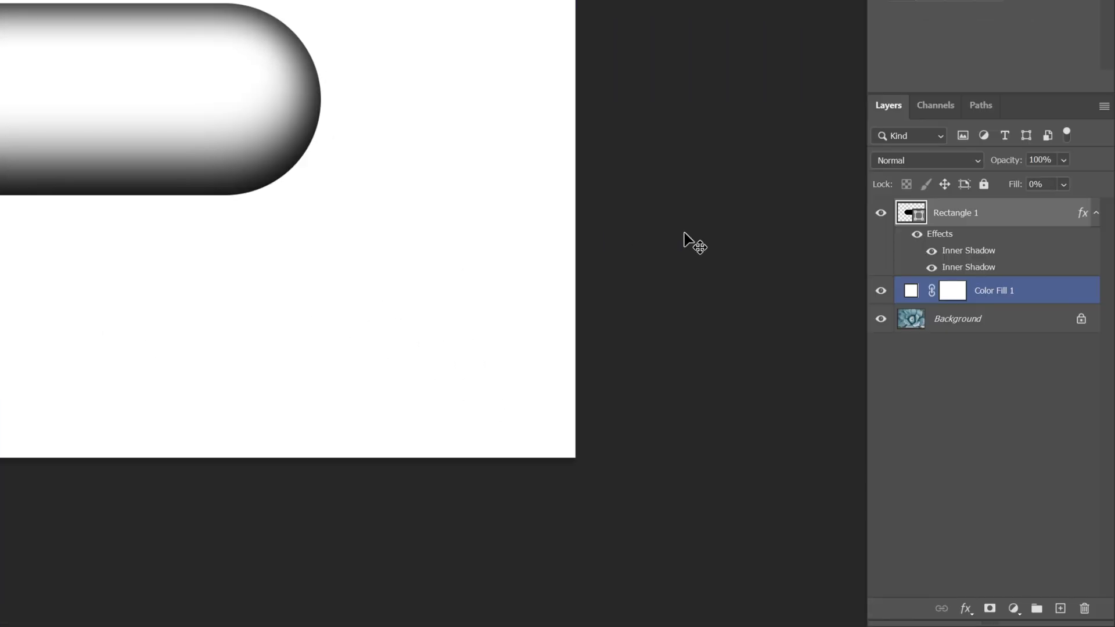
# Step: Delete the rectangle's inner shadow effects and hide the white fill layer
pyautogui.moveTo(1084, 214); pyautogui.dragTo(1084, 608)
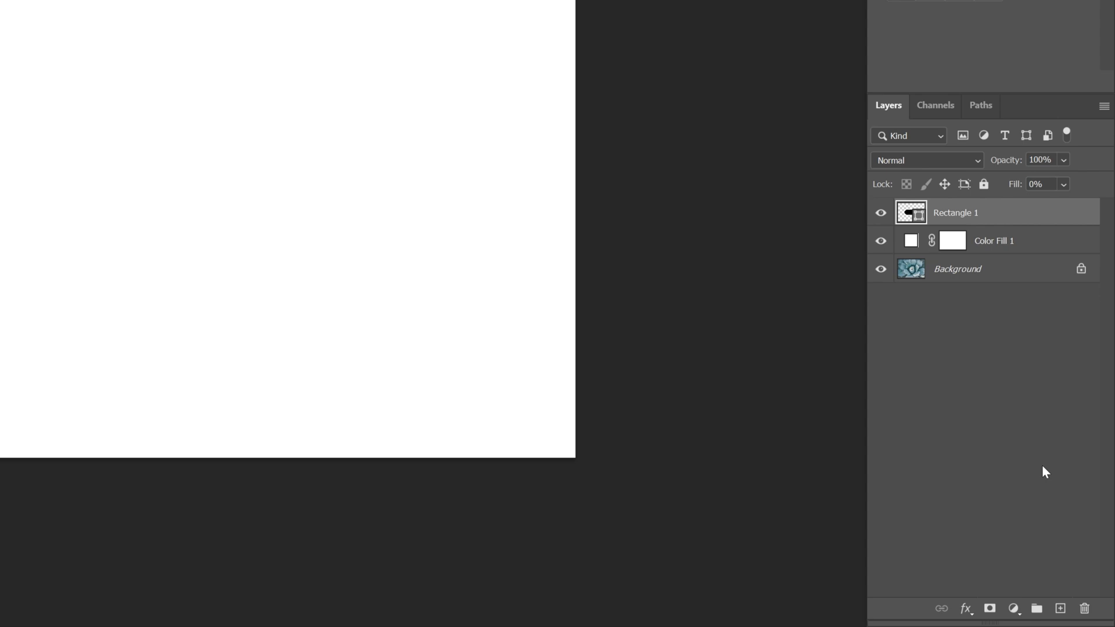
pyautogui.click(995, 249)
pyautogui.click(881, 241)
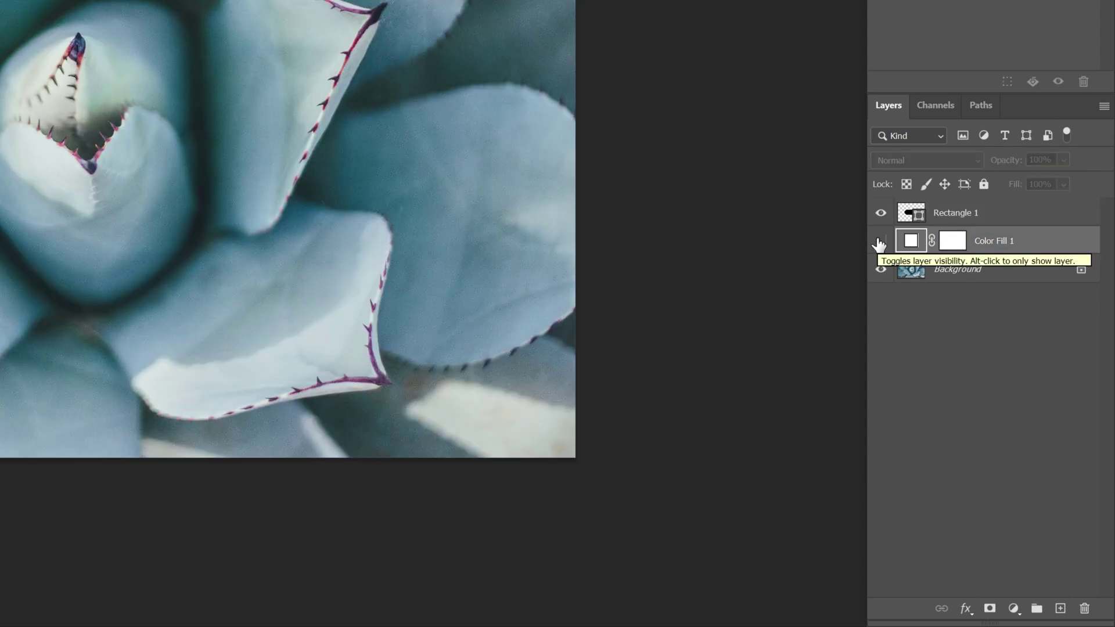
# Step: Duplicate the Background layer and convert Background copy into a smart object
pyautogui.click(1022, 277)
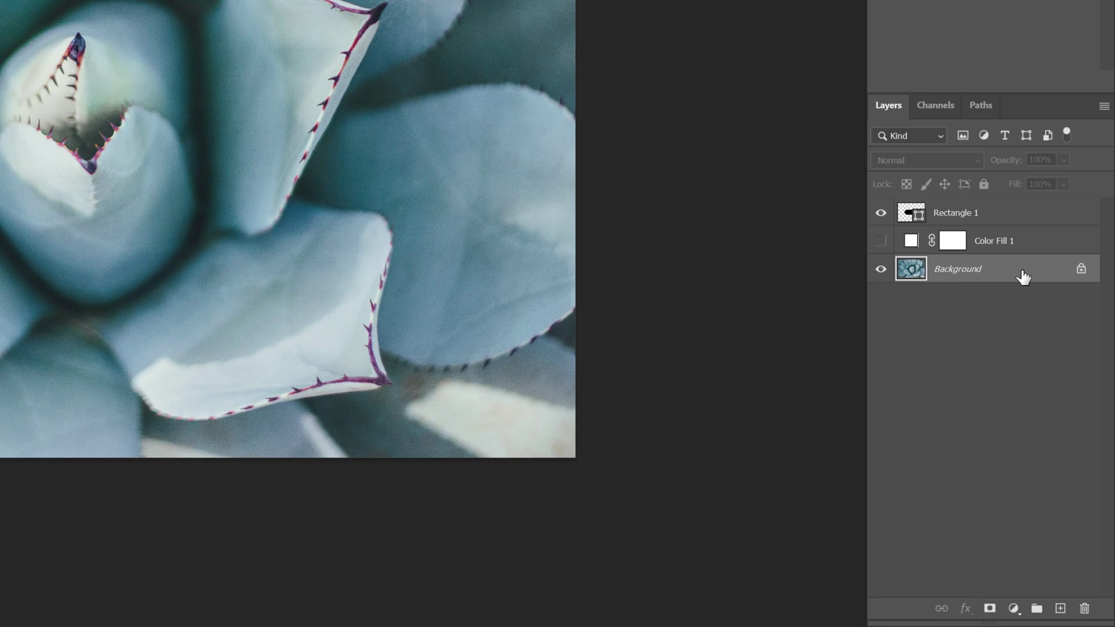
pyautogui.hotkey('ctrl', 'j')
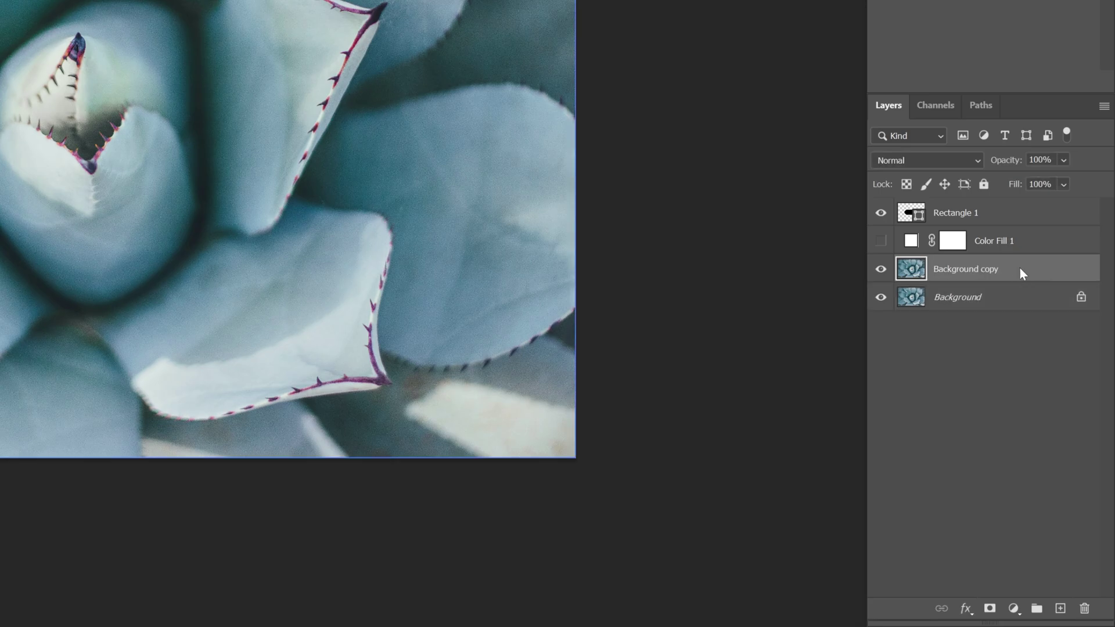
pyautogui.rightClick(1019, 270)
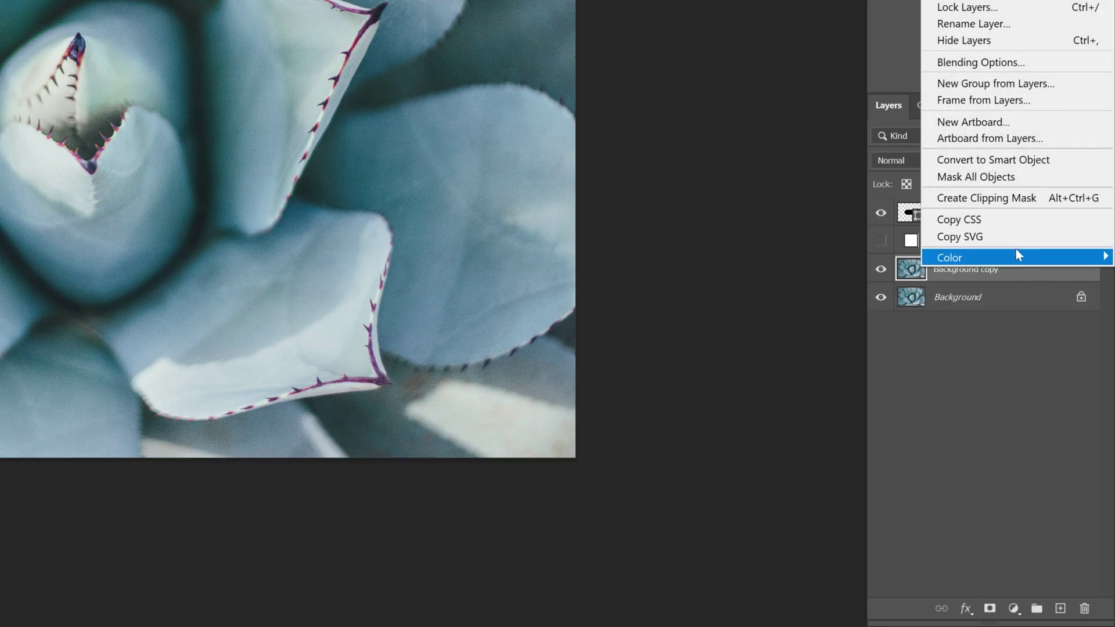
pyautogui.click(1058, 165)
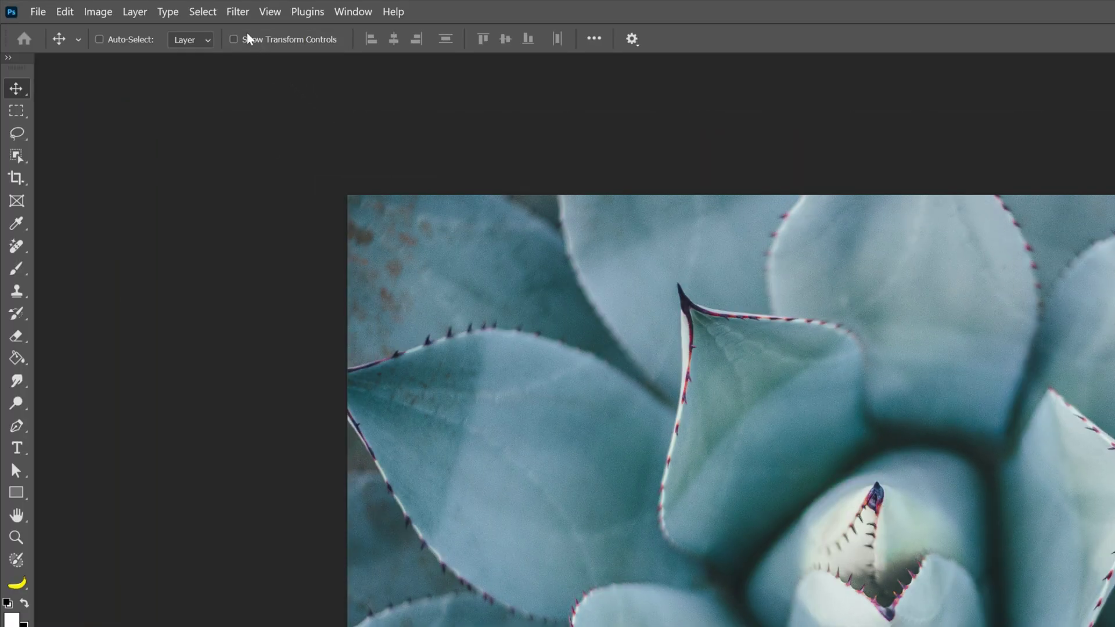
# Step: Apply Displace to Background copy at 50/50 scale using Displacement.psd as the map
pyautogui.click(246, 16)
pyautogui.moveTo(286, 248)
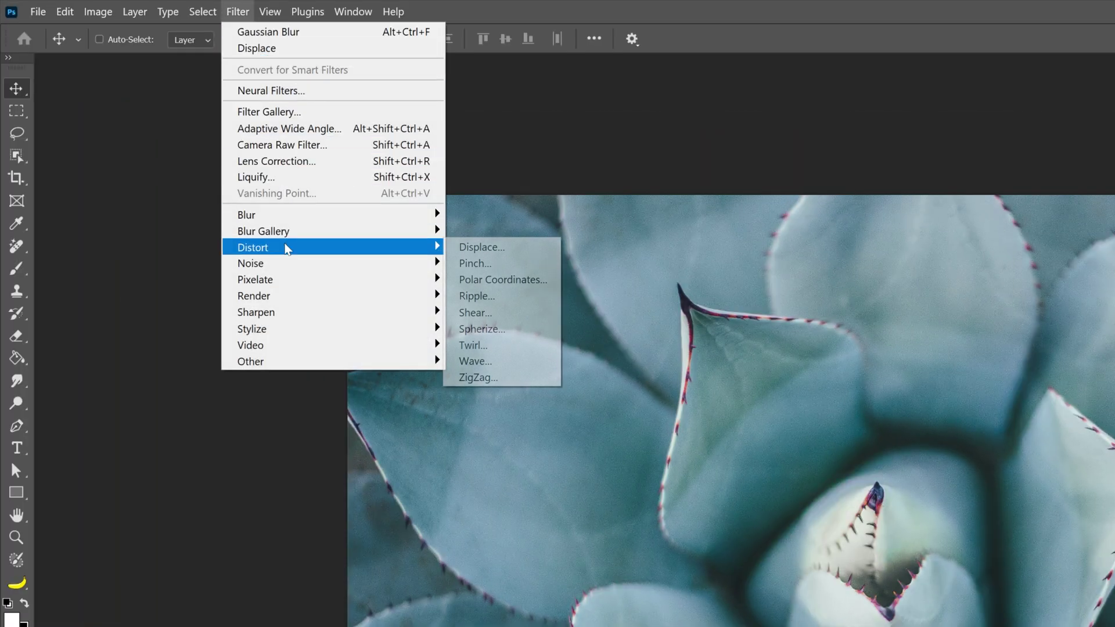
pyautogui.click(503, 254)
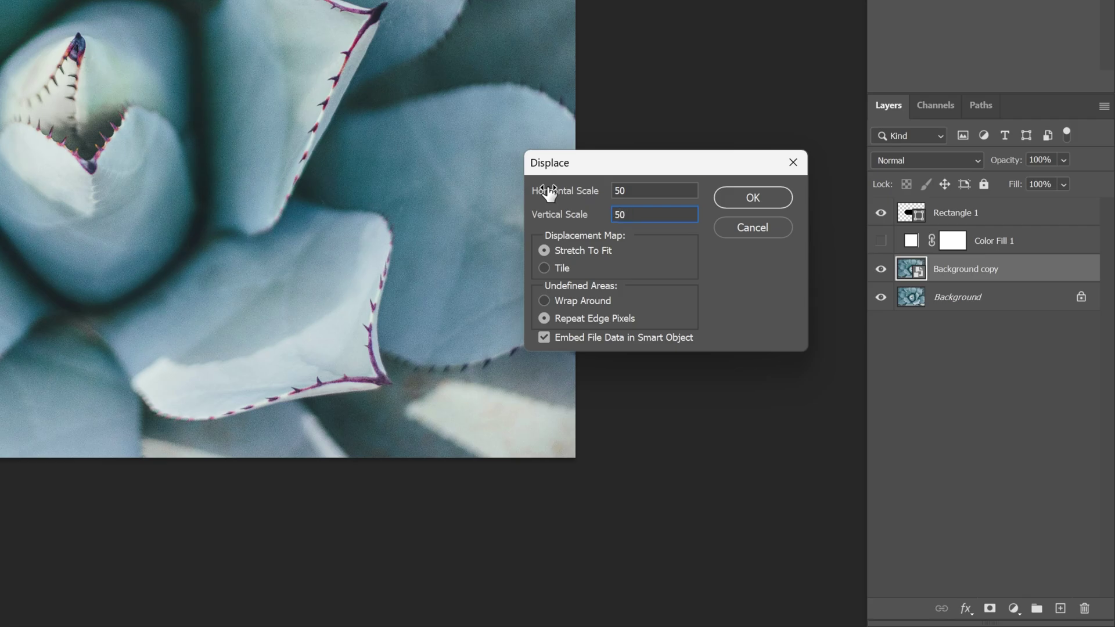
pyautogui.click(775, 200)
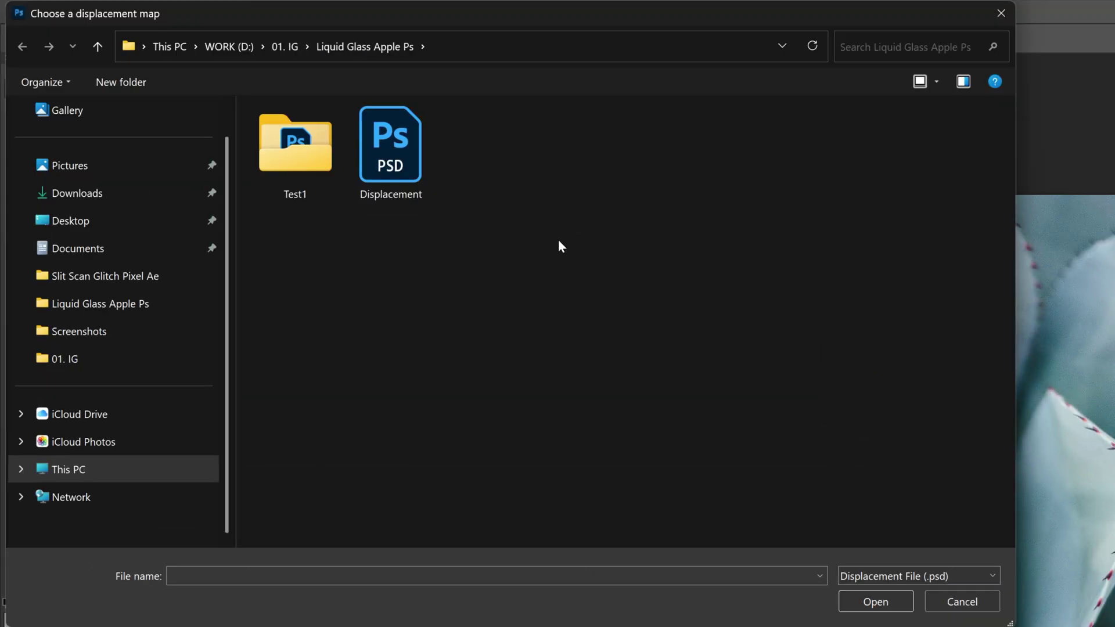
pyautogui.click(394, 139)
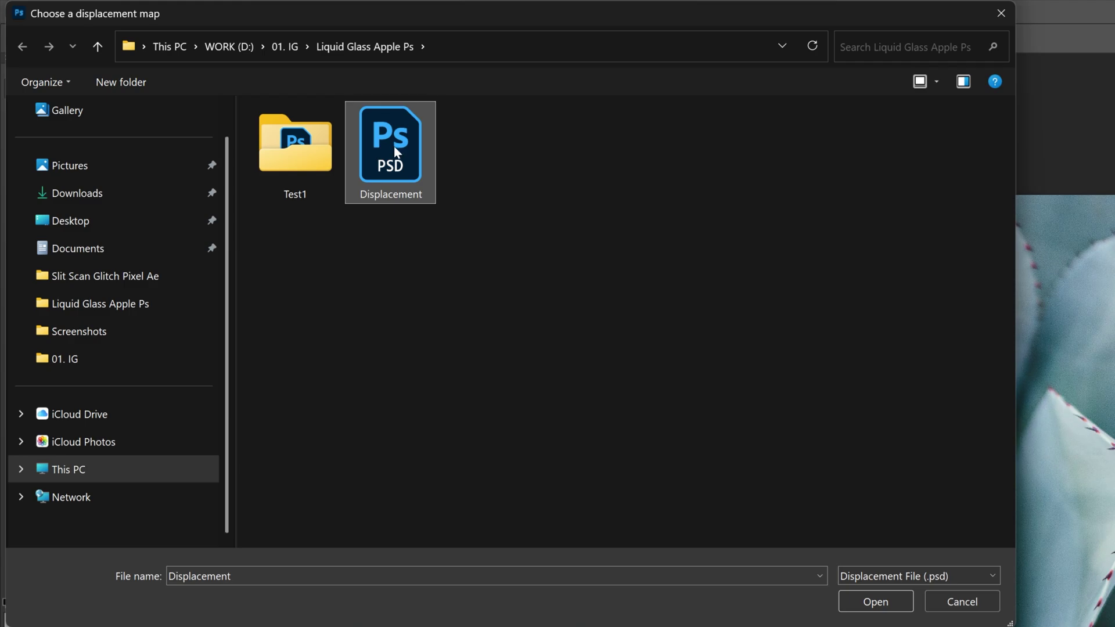
pyautogui.click(883, 602)
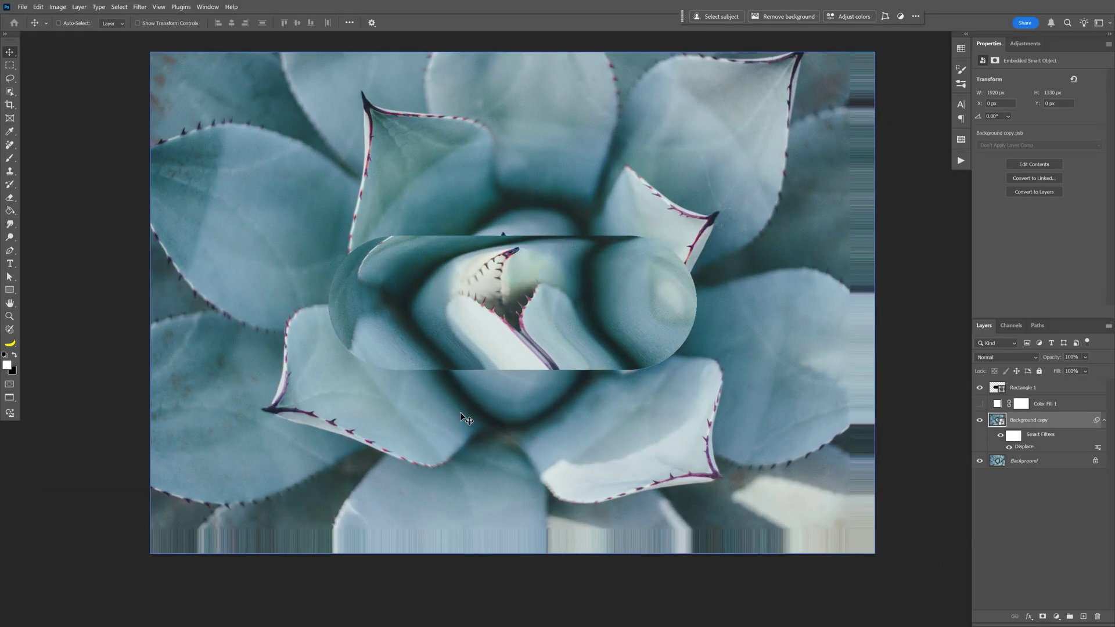
# Step: Select Rectangle 1 and Ctrl-click its thumbnail to load the pill outline as a selection
pyautogui.keyDown('ctrl'); pyautogui.click(624, 367); pyautogui.keyUp('ctrl')
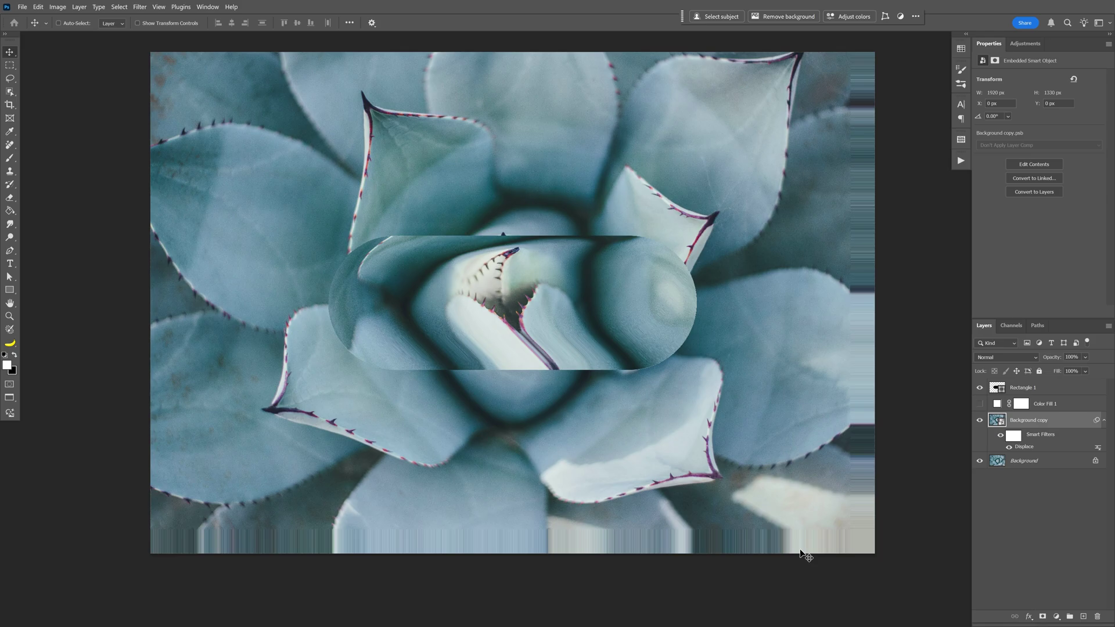
pyautogui.press('ctrl')
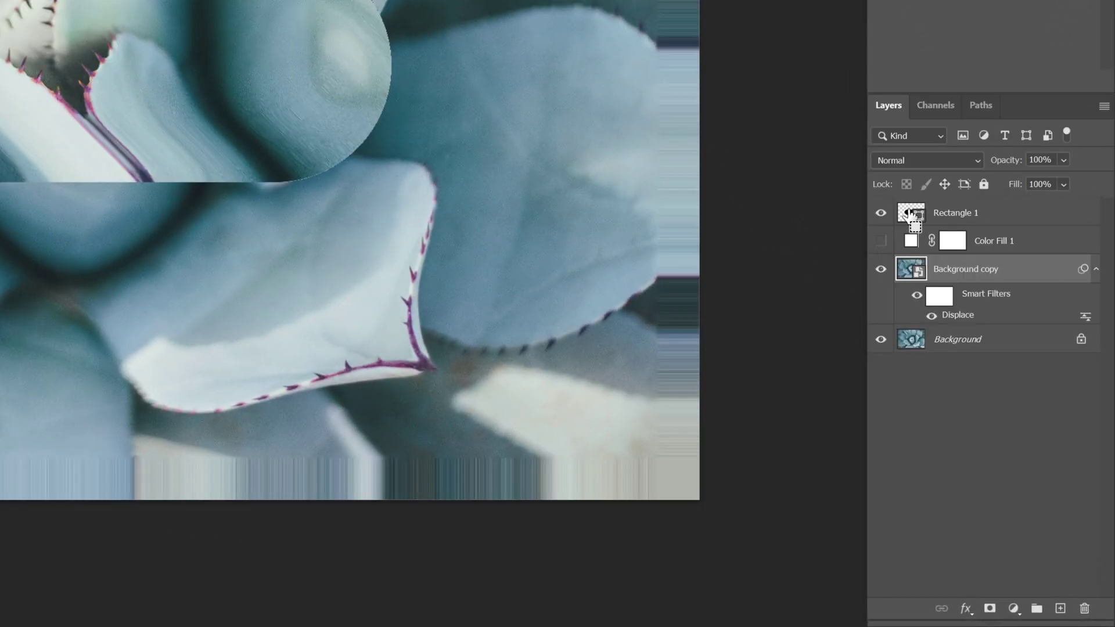
pyautogui.keyDown('ctrl'); pyautogui.click(906, 212); pyautogui.keyUp('ctrl')
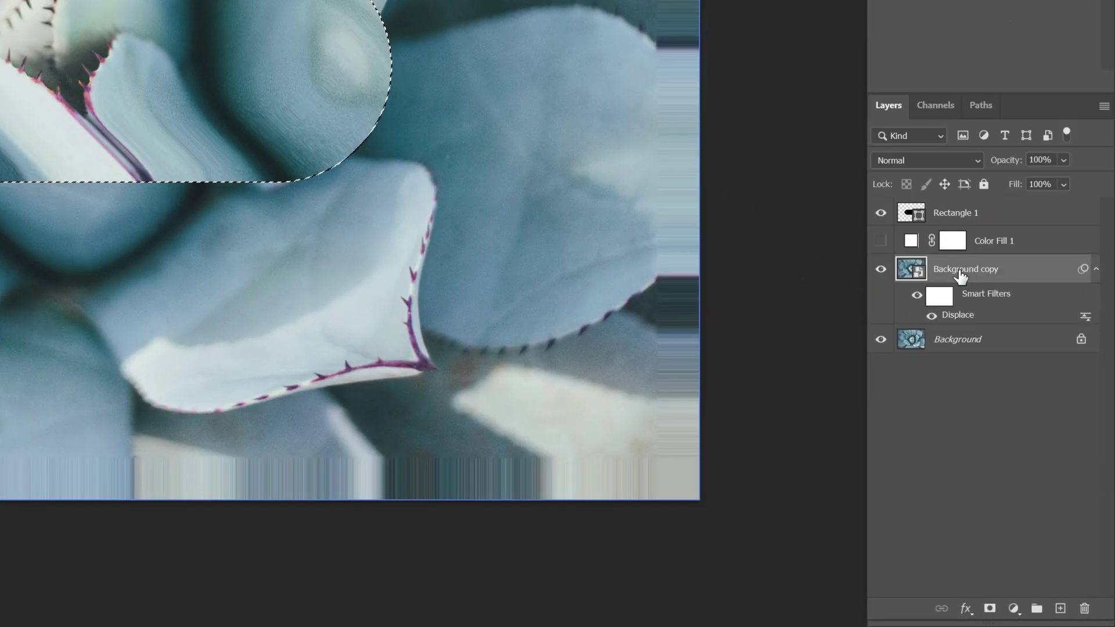
# Step: Add a pill-shaped layer mask to Background copy, then select the Rectangle 1 layer
pyautogui.click(989, 608)
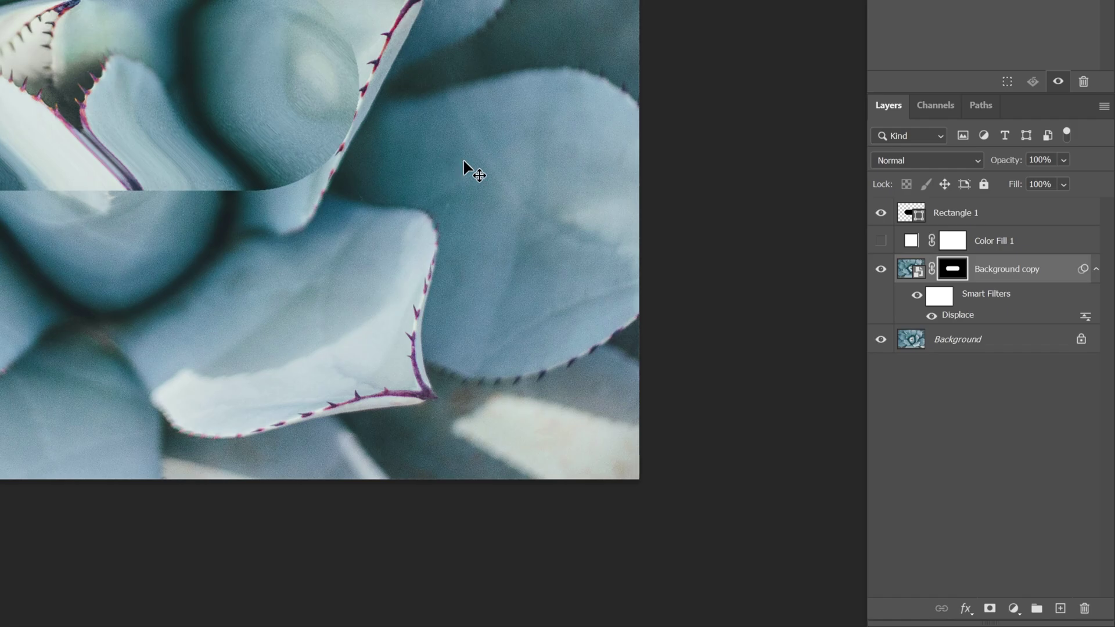
pyautogui.doubleClick(958, 315)
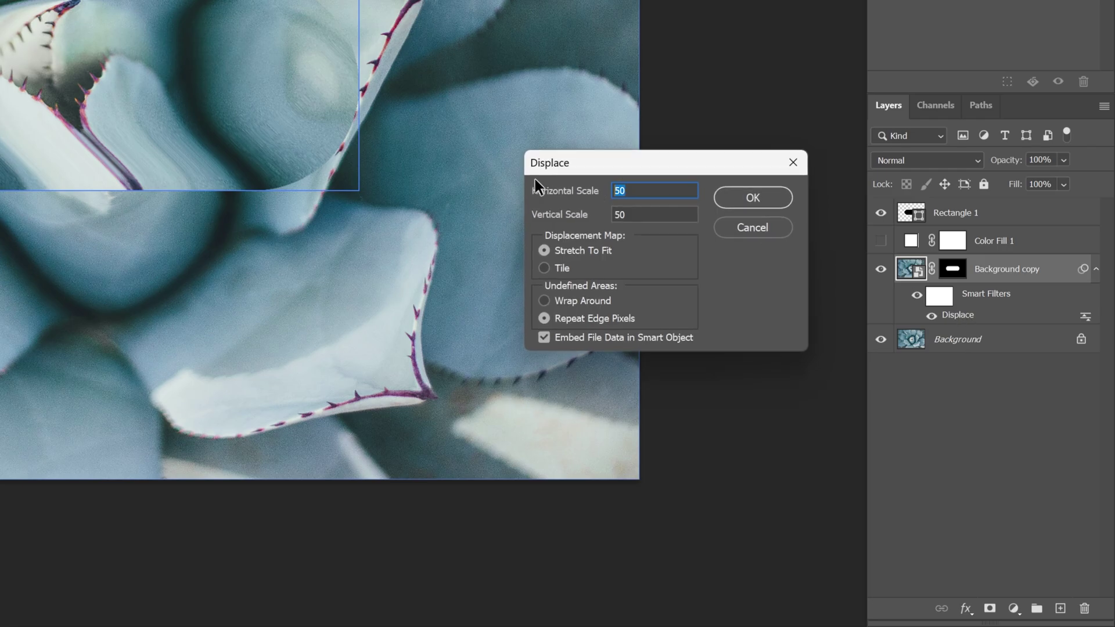
pyautogui.press('Escape')
pyautogui.moveTo(542, 294); pyautogui.dragTo(450, 312)
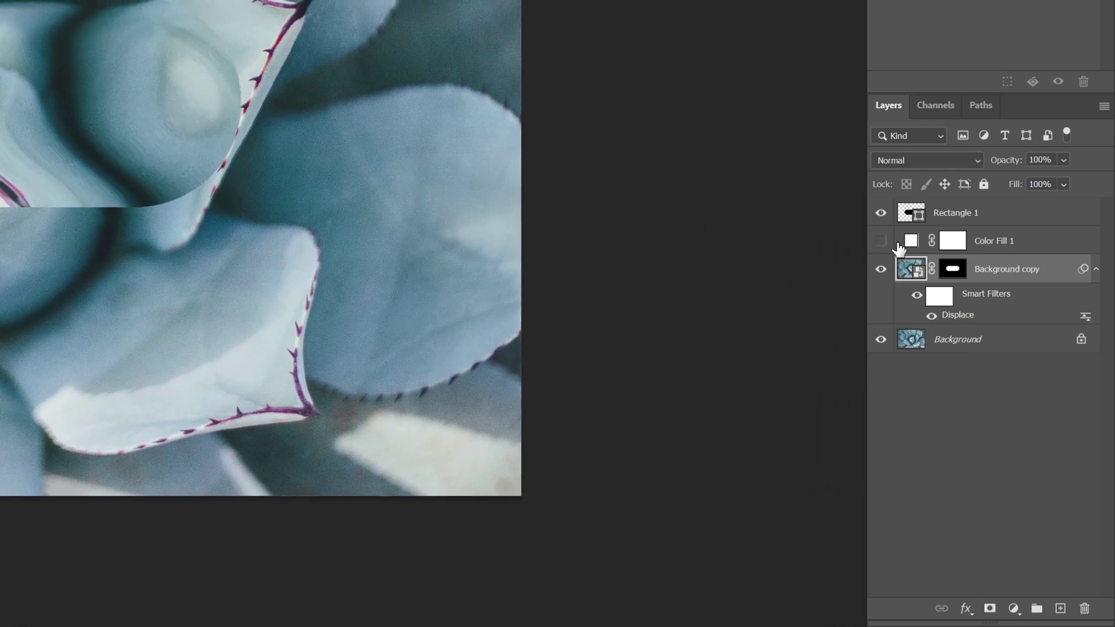
pyautogui.click(985, 219)
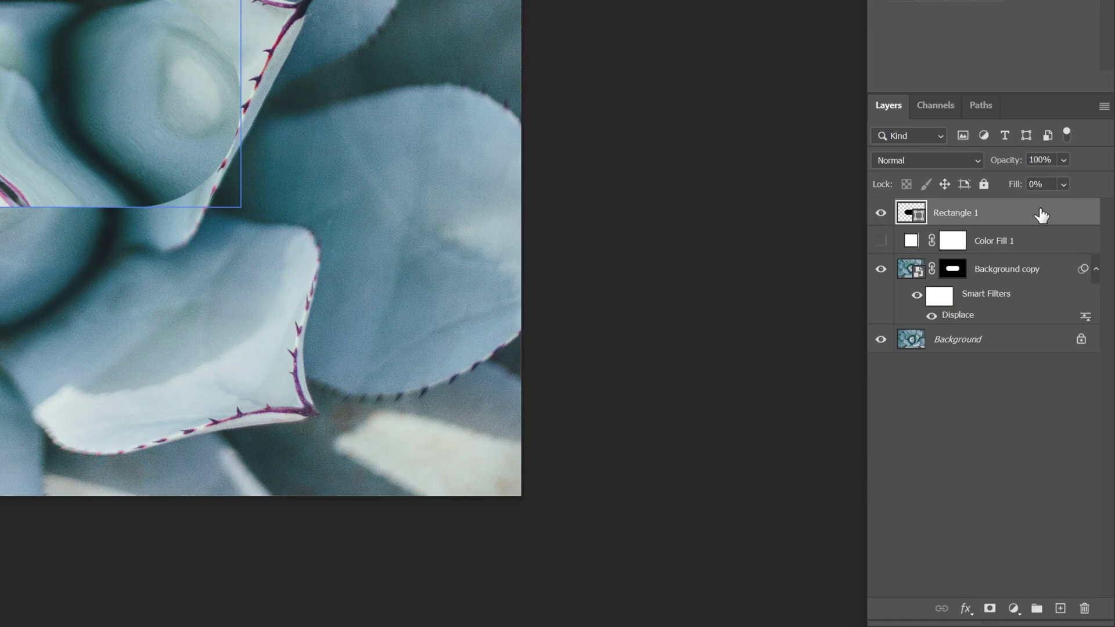
# Step: Add a white Color Dodge inner shadow to Rectangle 1
pyautogui.doubleClick(1018, 216)
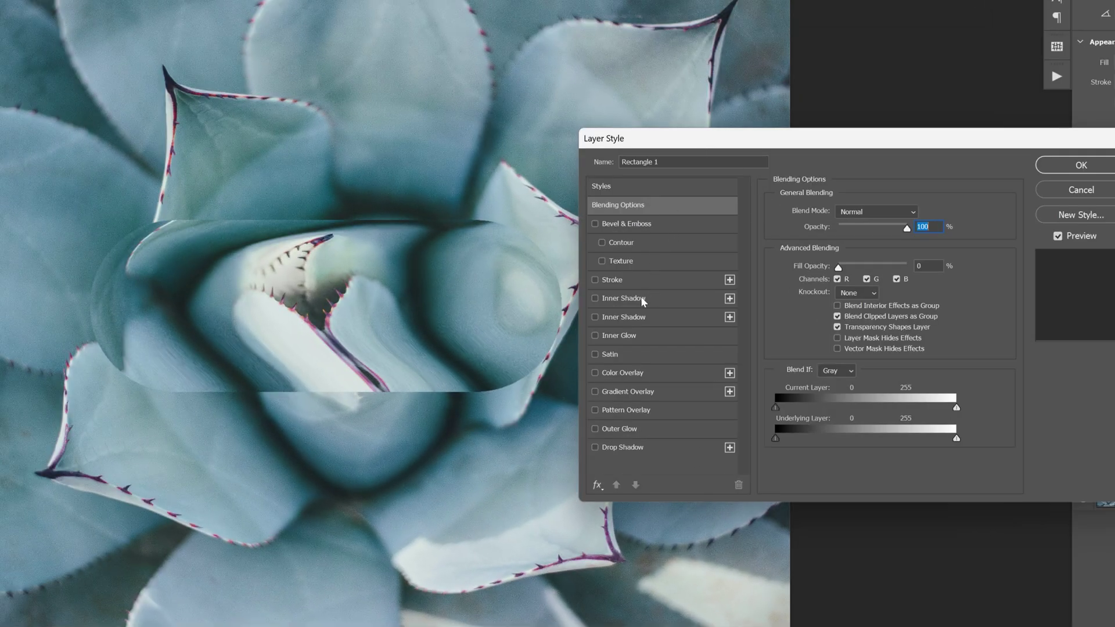
pyautogui.click(623, 299)
pyautogui.click(920, 212)
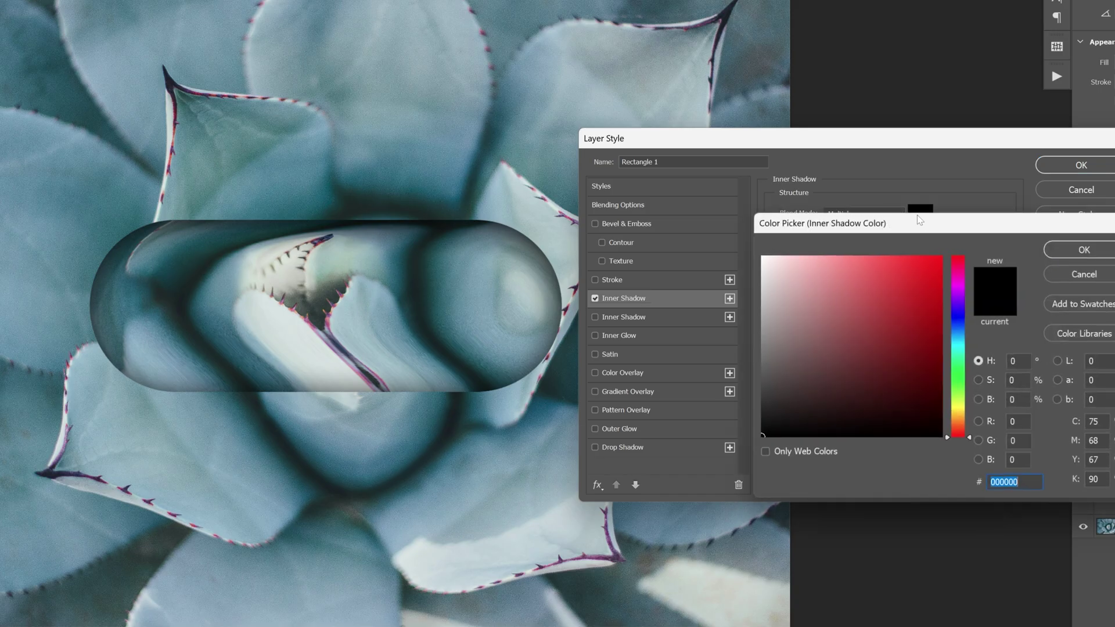
pyautogui.moveTo(845, 276); pyautogui.dragTo(745, 243)
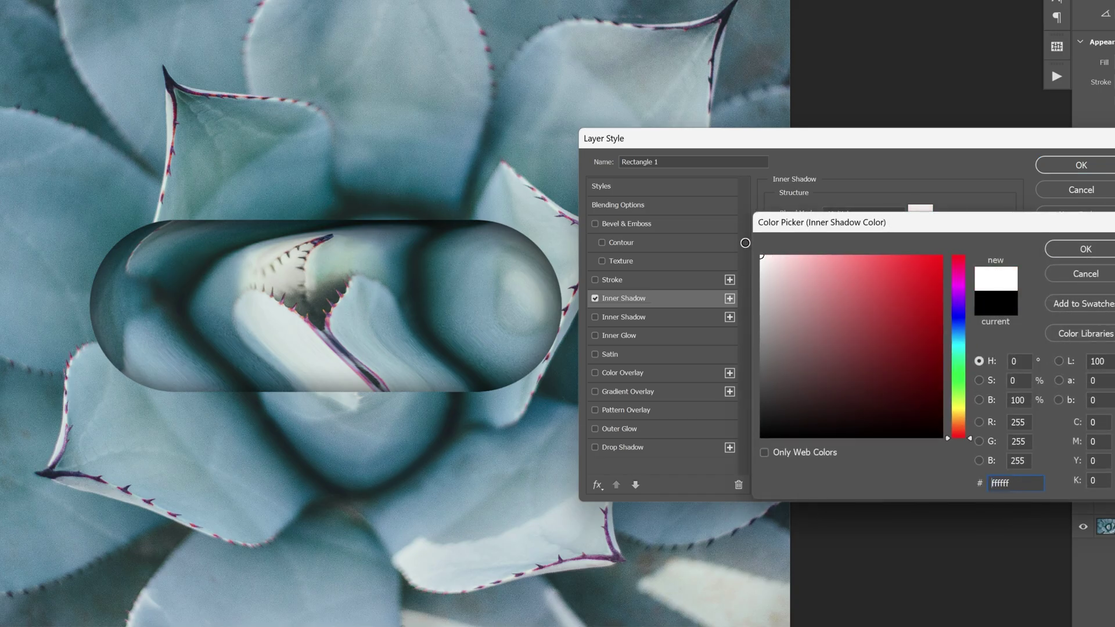
pyautogui.click(1075, 250)
pyautogui.click(868, 217)
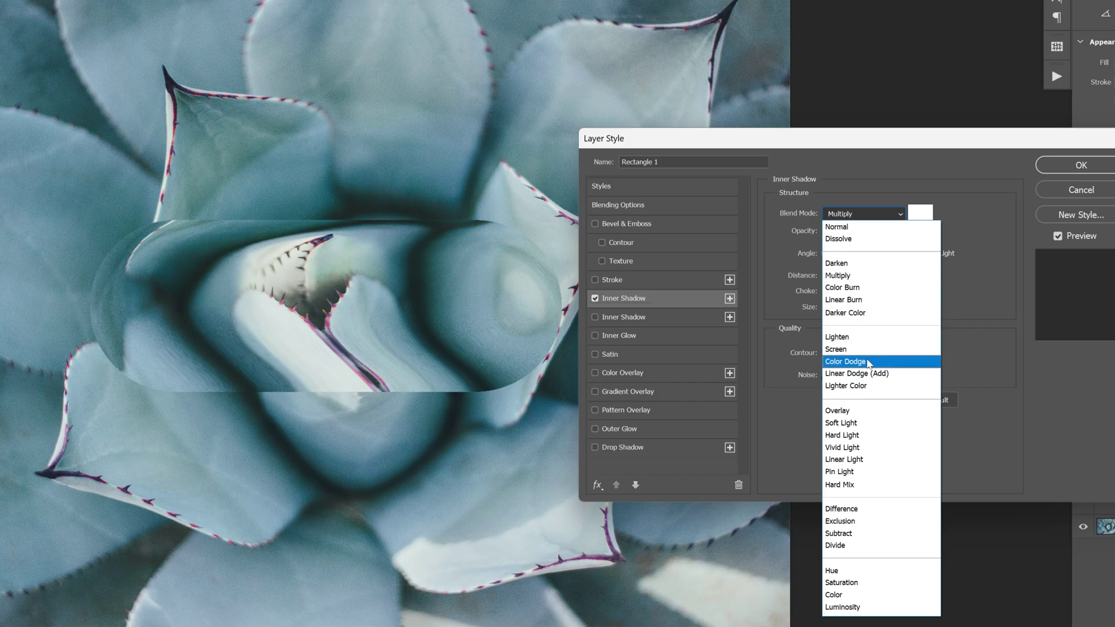
pyautogui.click(869, 363)
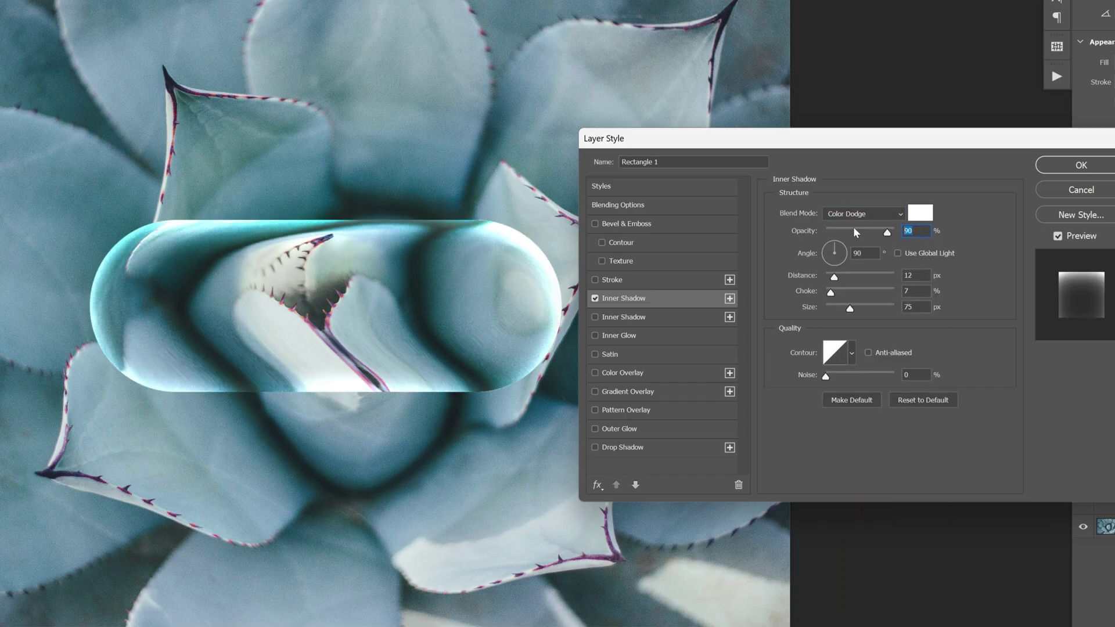
# Step: Set that shadow to 30% opacity, 50 px distance, 0 choke, 85 px size, -45° angle
pyautogui.write('30')
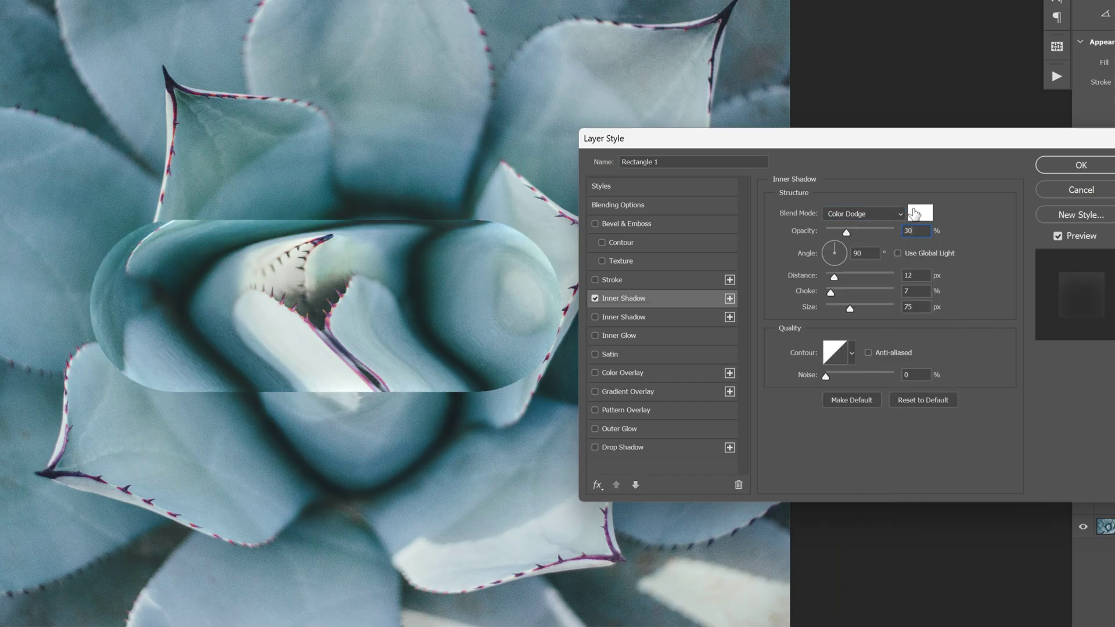
pyautogui.click(859, 275)
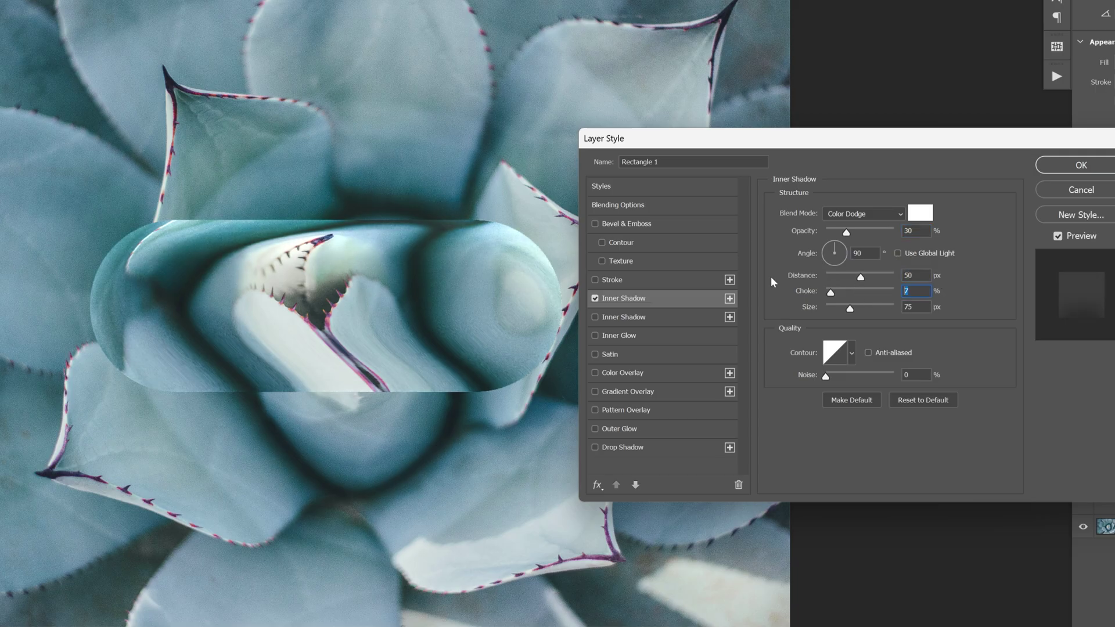
pyautogui.write('0')
pyautogui.press('Tab')
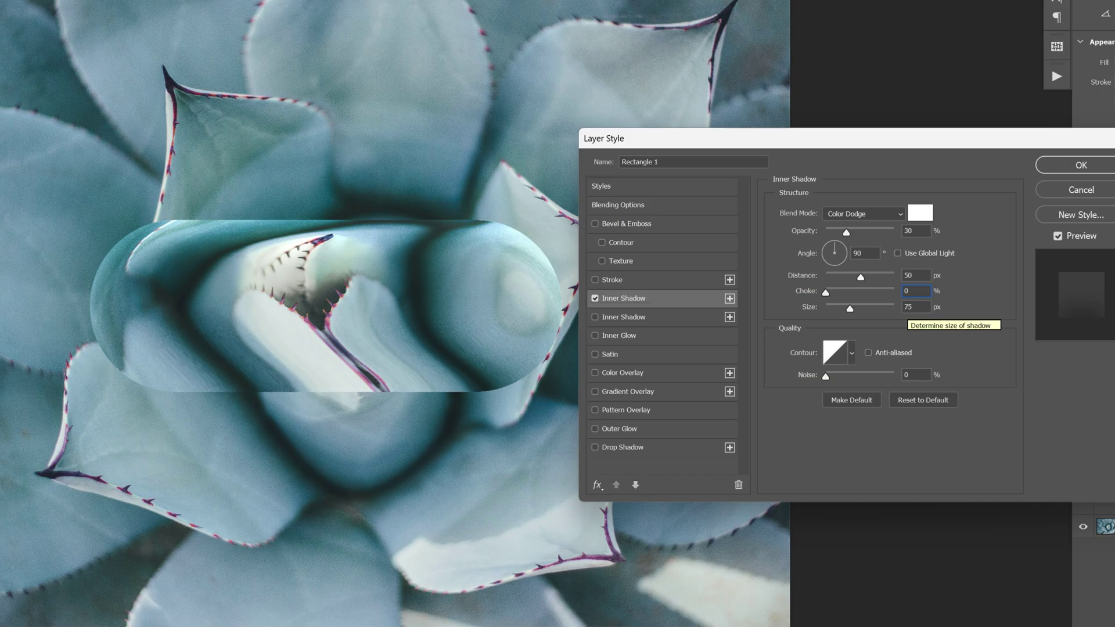
pyautogui.write('85')
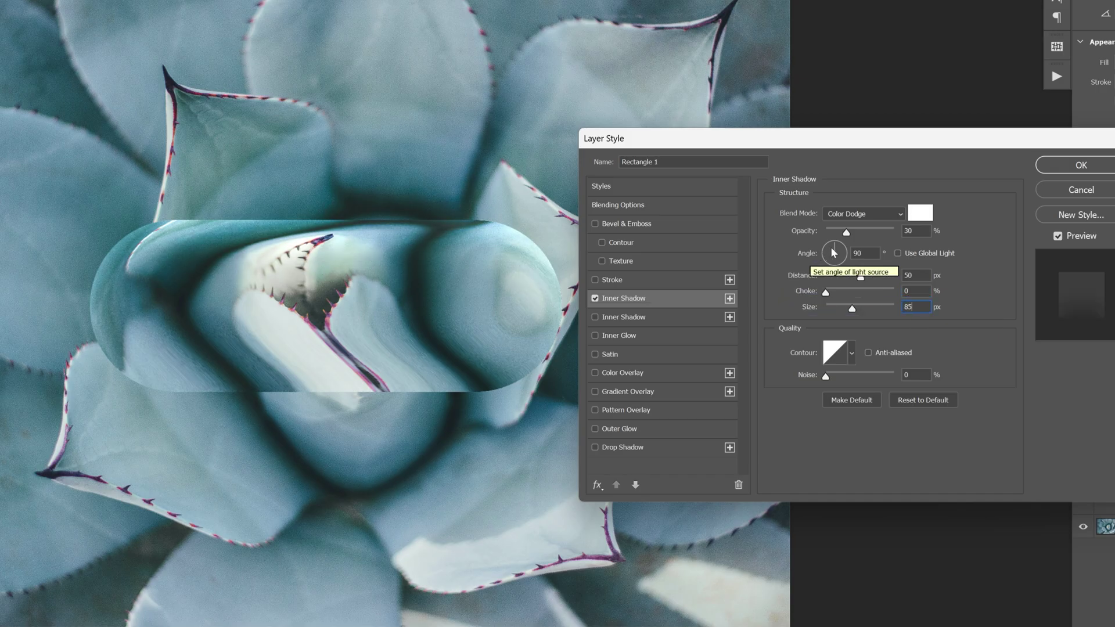
pyautogui.doubleClick(855, 254)
pyautogui.write('20')
pyautogui.click(847, 258)
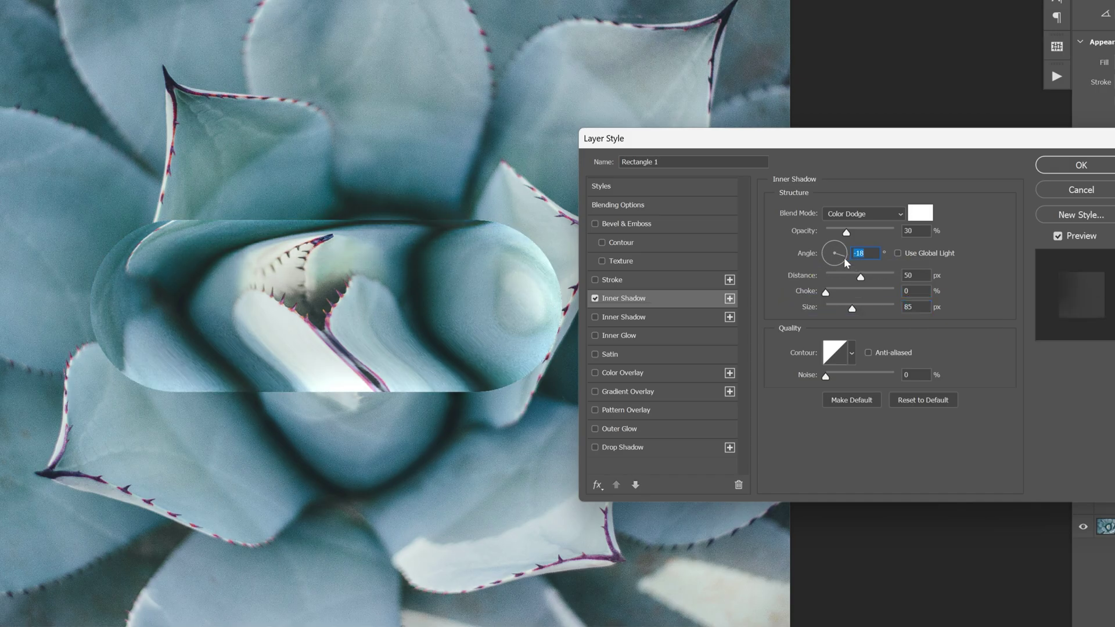
pyautogui.click(844, 265)
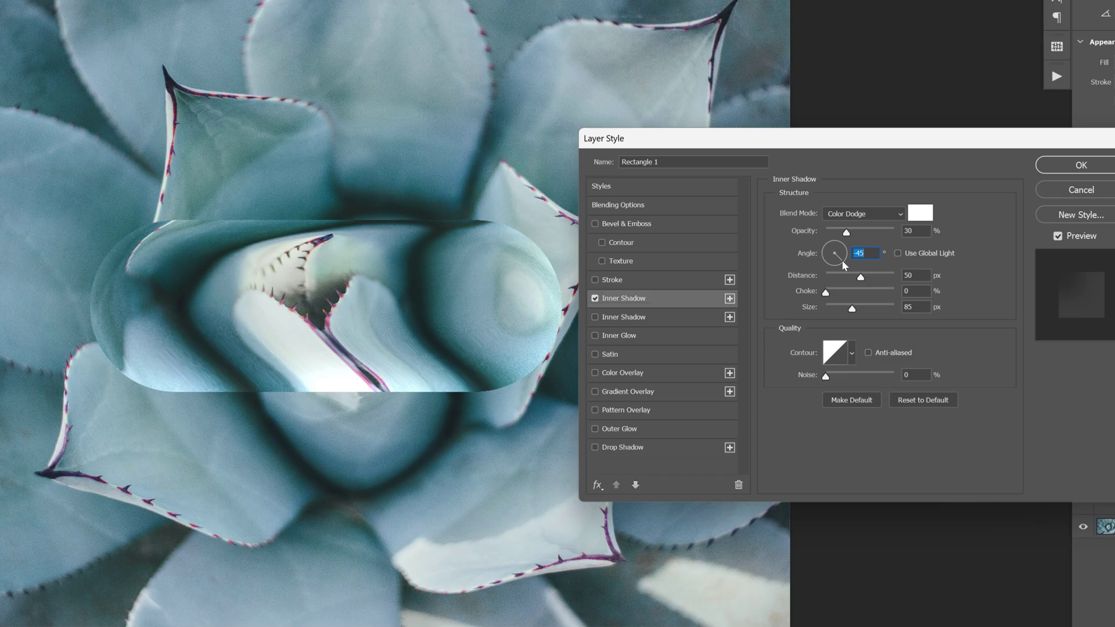
# Step: Add a second white inner shadow (ffffff) with Normal blending
pyautogui.click(623, 320)
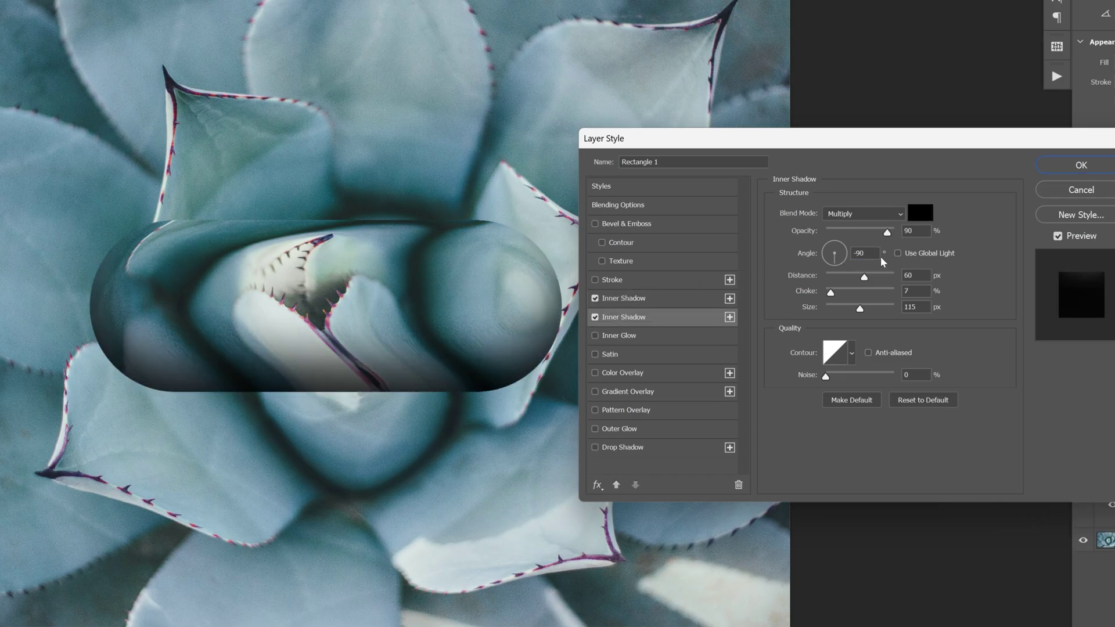
pyautogui.click(920, 213)
pyautogui.write('ffffff')
pyautogui.click(1103, 250)
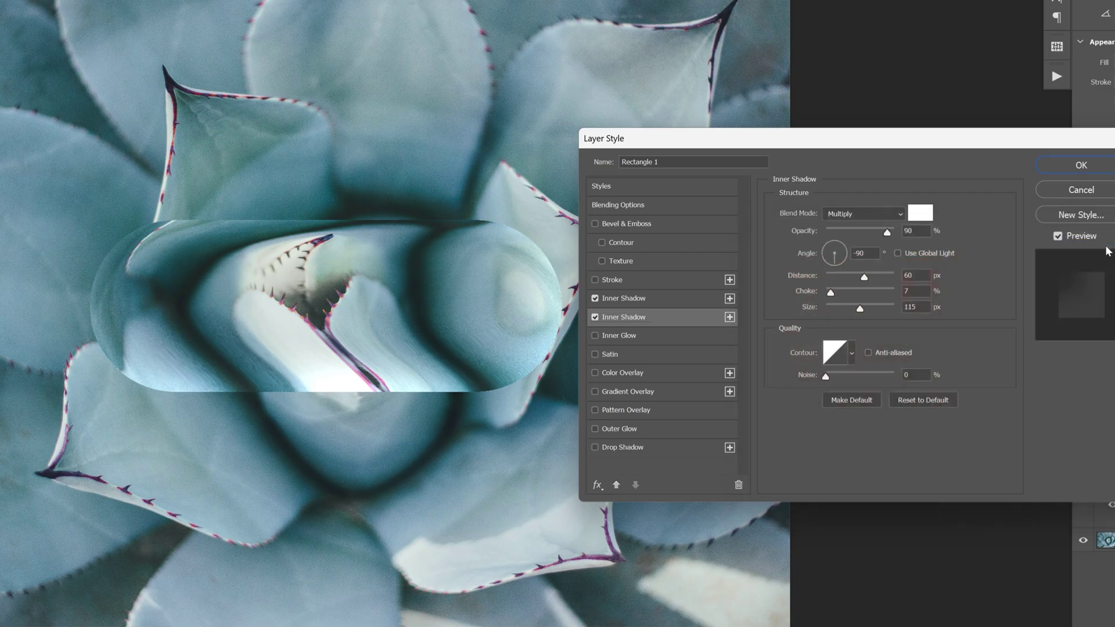
pyautogui.click(869, 213)
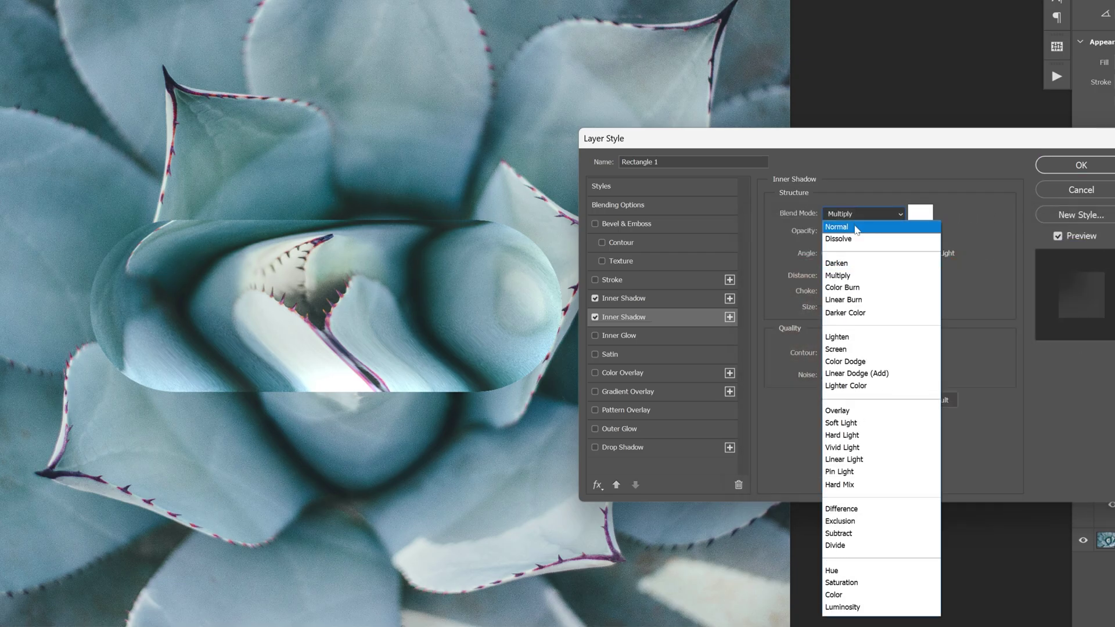
pyautogui.click(855, 230)
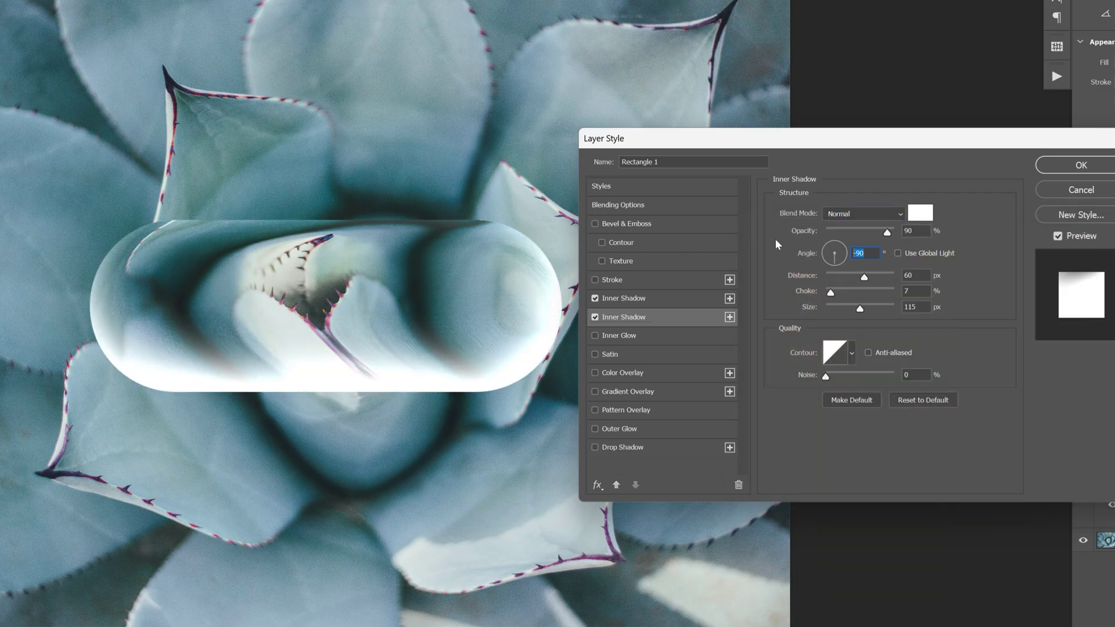
# Step: Give it 50% opacity, 45° angle, 0 distance and choke, 32 px size; add a third shadow
pyautogui.write('45')
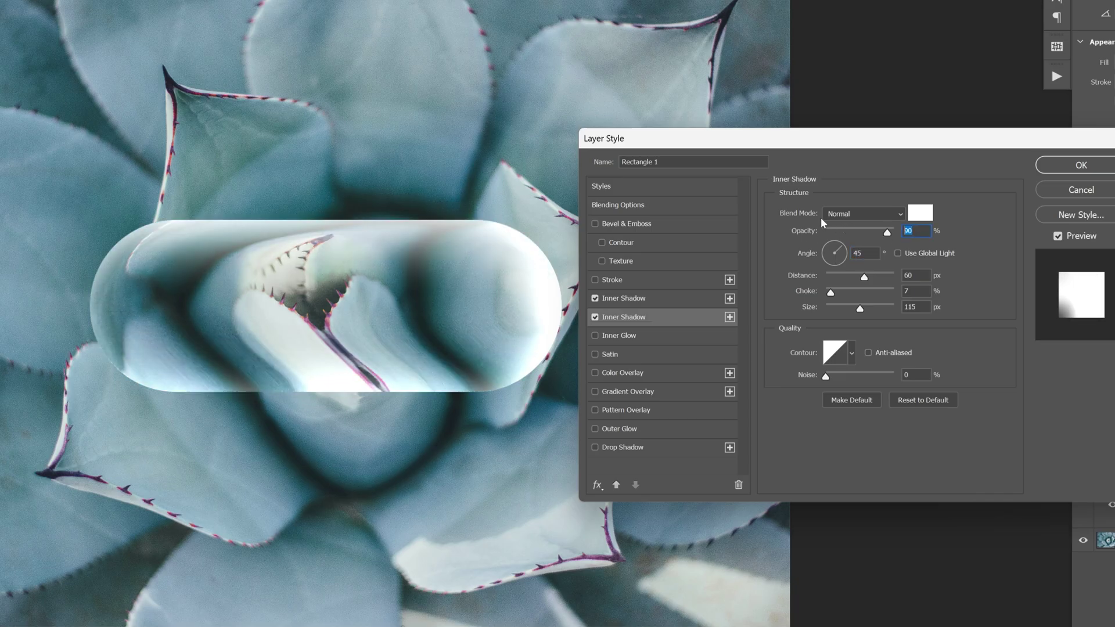
pyautogui.write('50')
pyautogui.write('60')
pyautogui.press('Return')
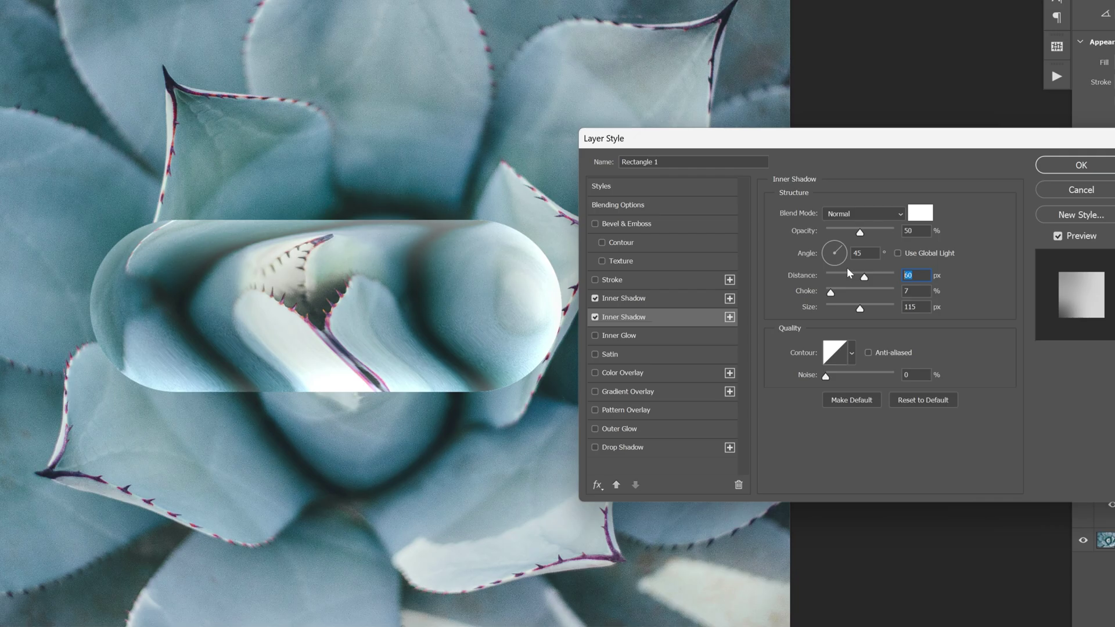
pyautogui.write('0')
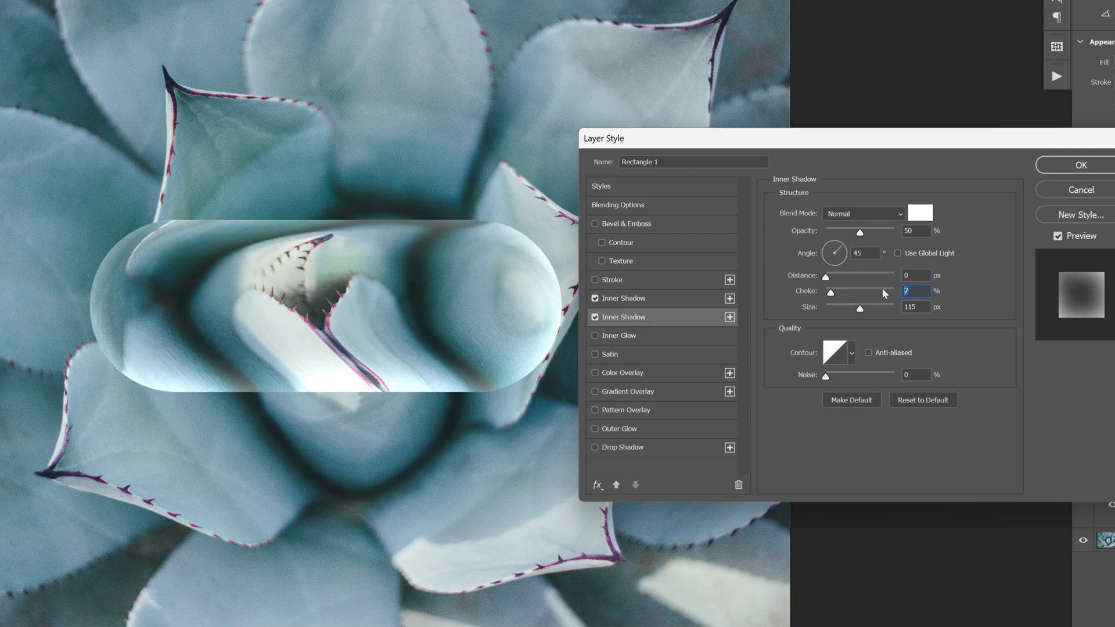
pyautogui.write('0')
pyautogui.press('Tab')
pyautogui.write('32')
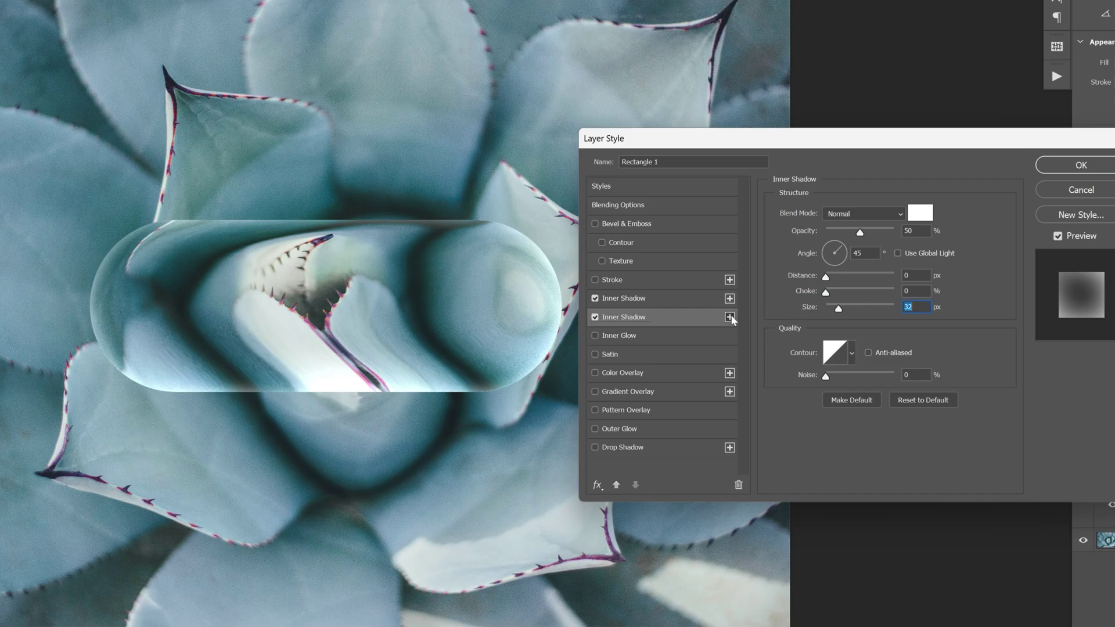
pyautogui.click(729, 317)
pyautogui.click(683, 338)
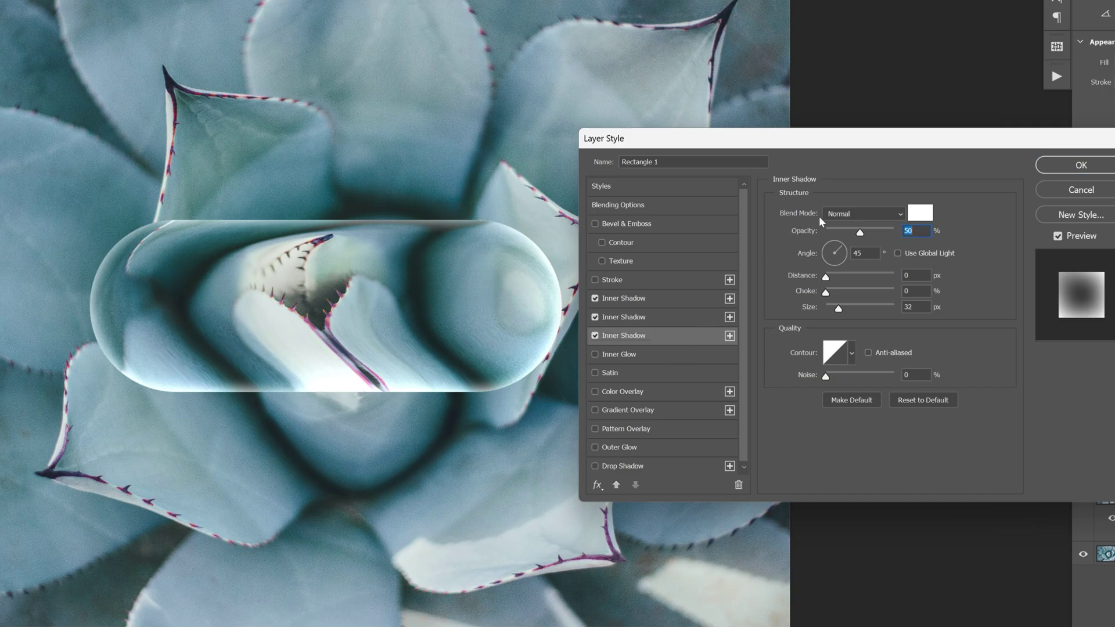
# Step: Make the third Inner Shadow Linear Dodge (Add): 20% opacity, 130° angle, 20 px distance, 40 px size
pyautogui.click(839, 215)
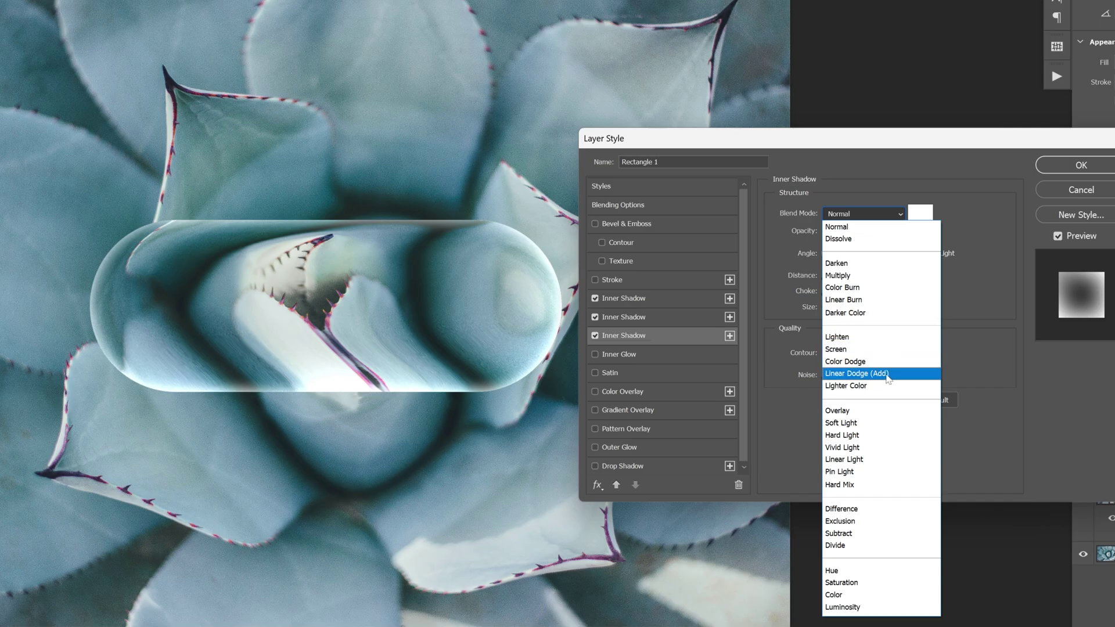
pyautogui.click(887, 374)
pyautogui.moveTo(804, 230); pyautogui.dragTo(796, 231)
pyautogui.press('Tab')
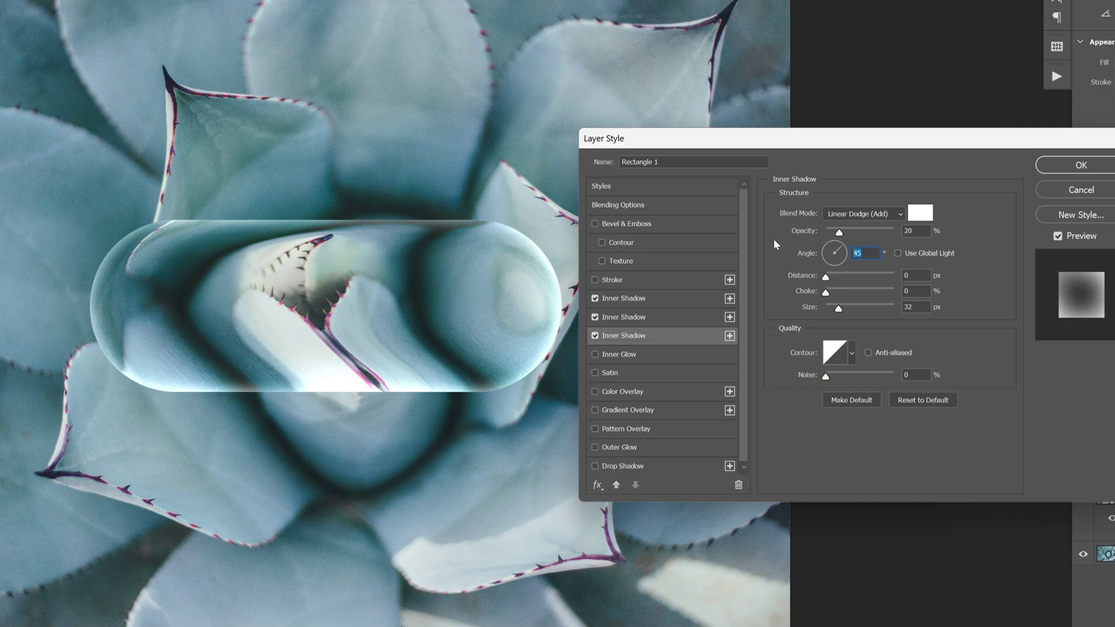
pyautogui.write('130')
pyautogui.write('20')
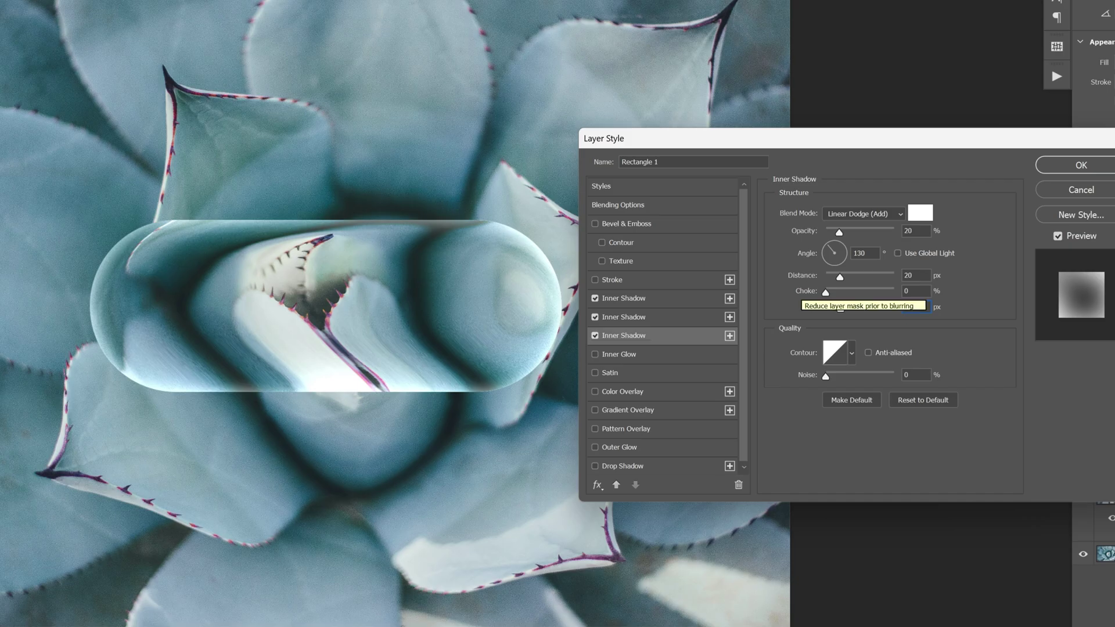
pyautogui.write('40')
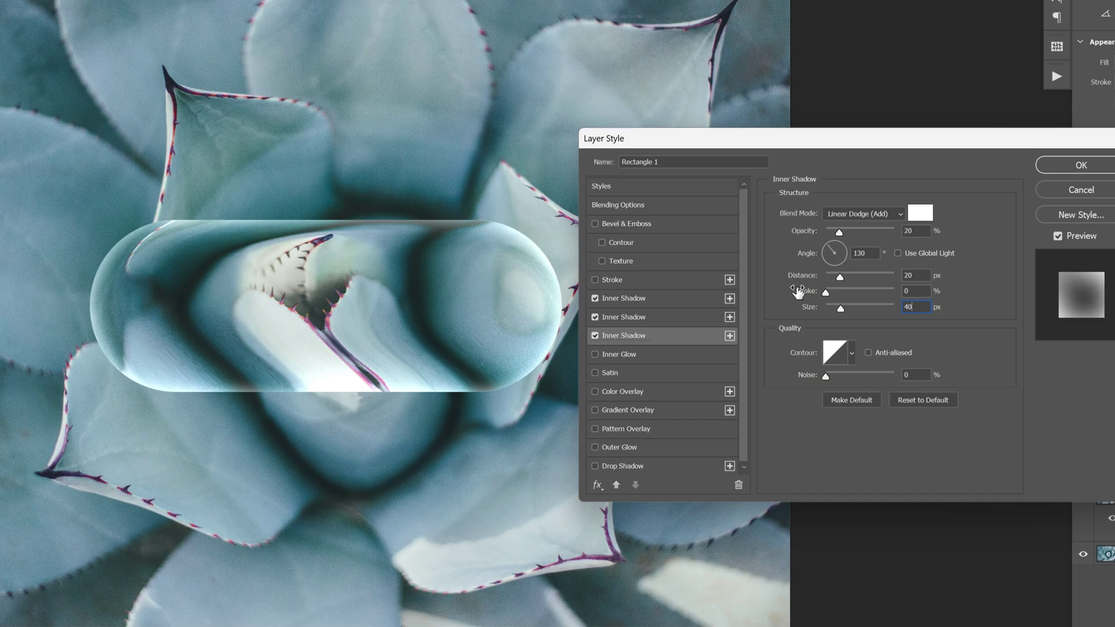
# Step: Enable Satin with a mid-grey colour, 40 px distance and 55 px size
pyautogui.click(627, 376)
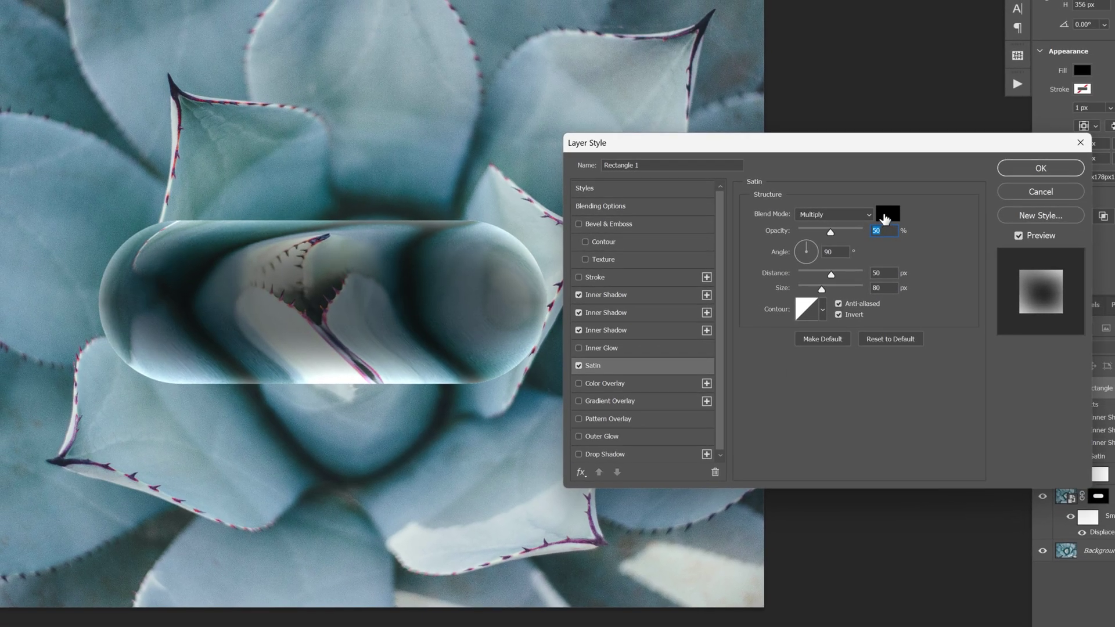
pyautogui.click(918, 213)
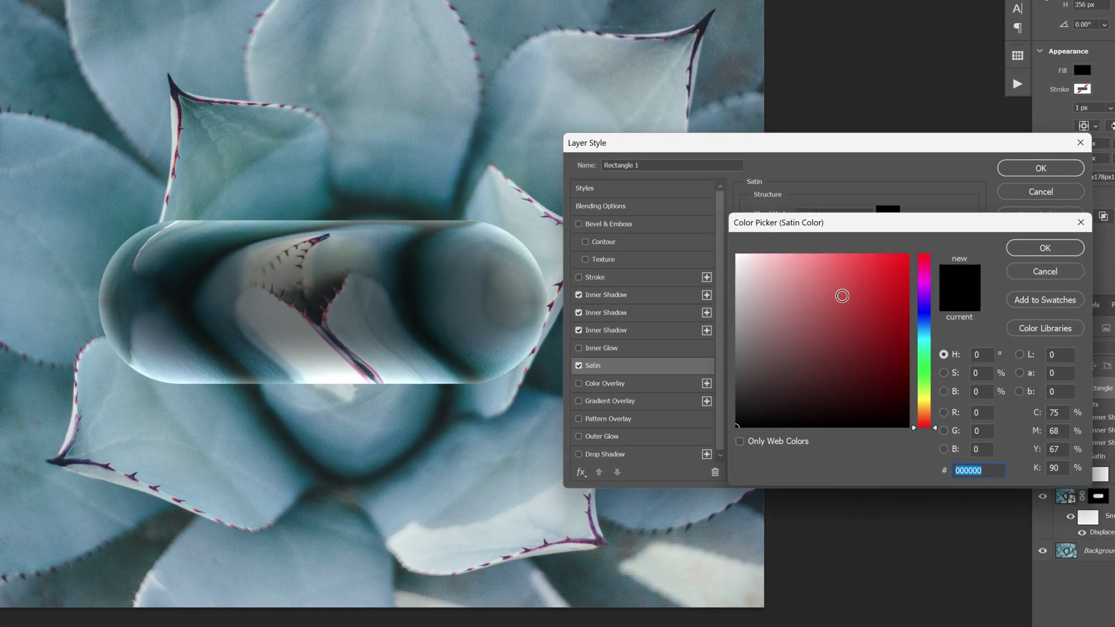
pyautogui.moveTo(745, 333)
pyautogui.mouseDown()
pyautogui.moveTo(726, 321)
pyautogui.moveTo(736, 315)
pyautogui.moveTo(749, 329)
pyautogui.moveTo(740, 332)
pyautogui.mouseUp()
pyautogui.click(1041, 250)
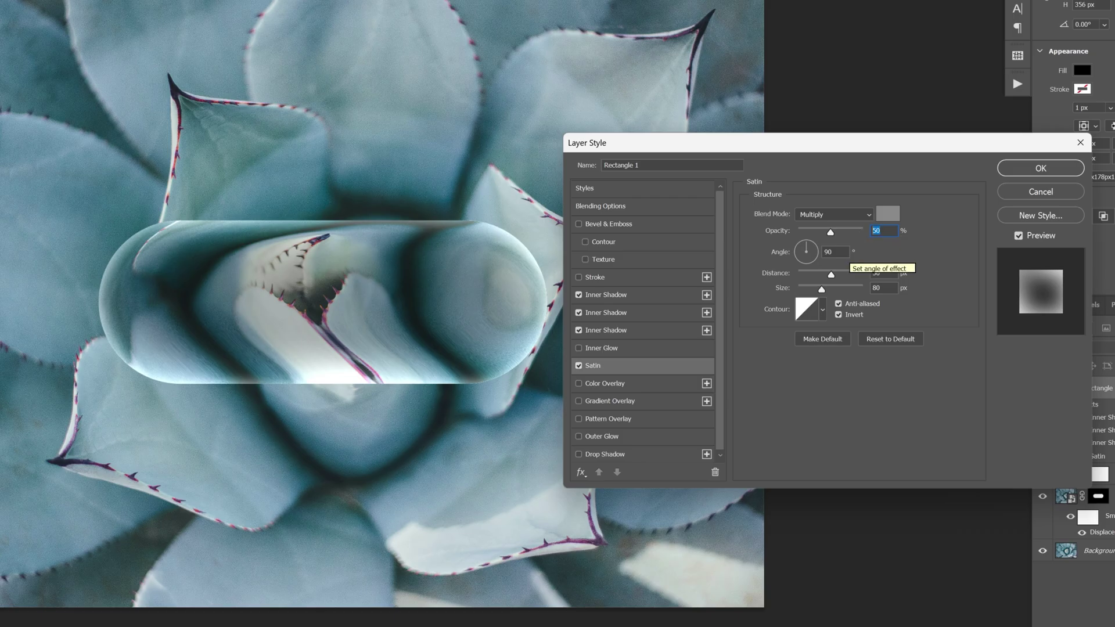
pyautogui.press('Tab')
pyautogui.press('Tab')
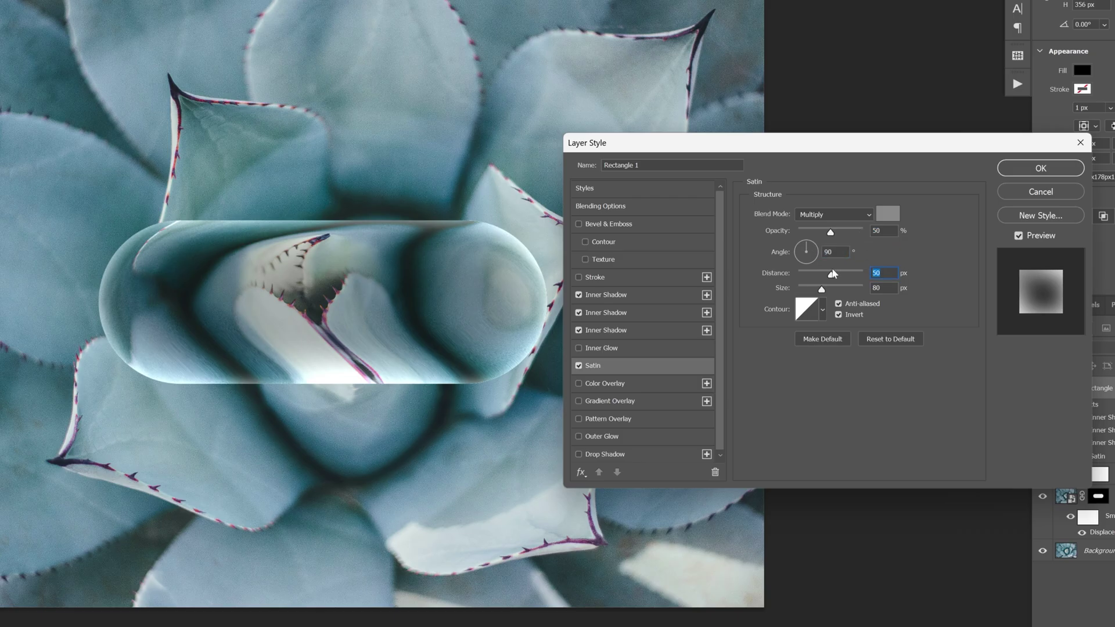
pyautogui.write('40')
pyautogui.press('Tab')
pyautogui.write('55')
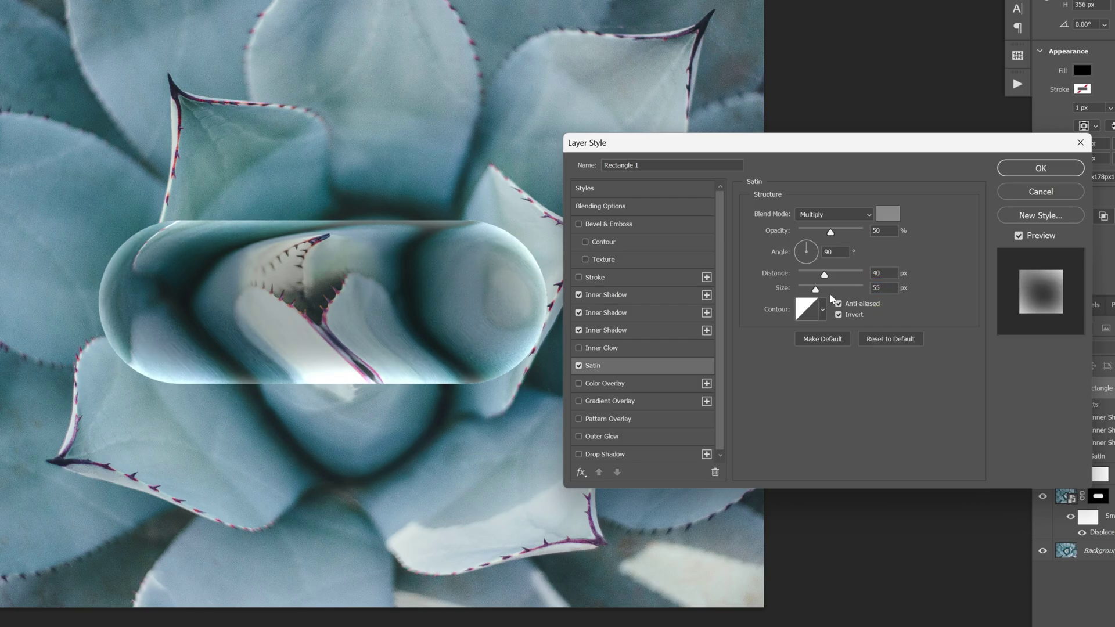
# Step: Turn on a 6 px Stroke positioned Outside with a Gradient fill type
pyautogui.click(598, 277)
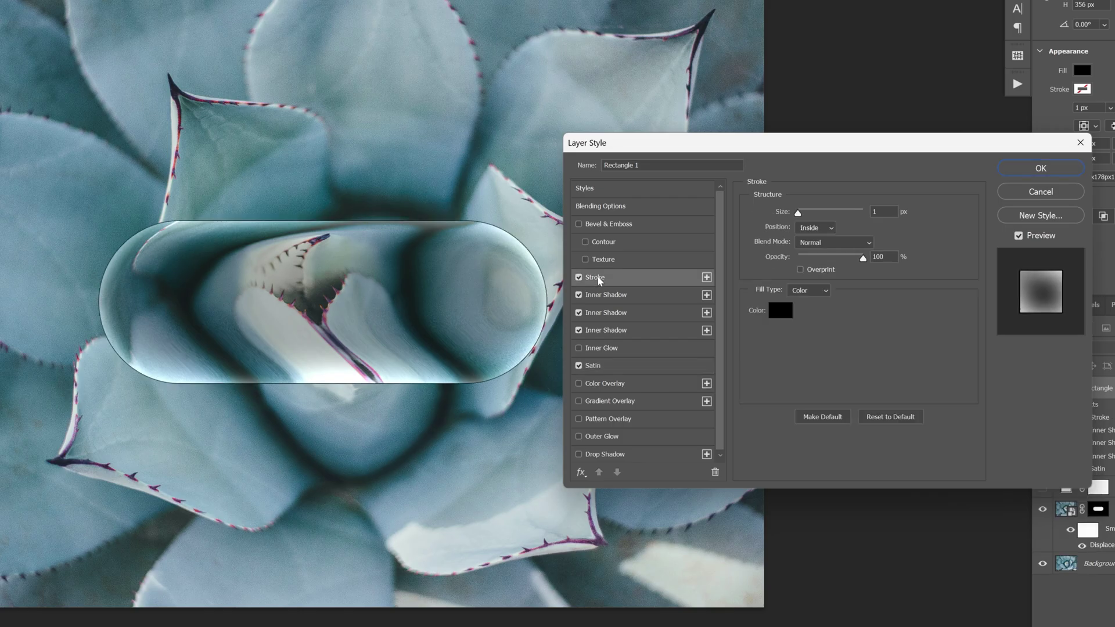
pyautogui.press('Tab')
pyautogui.write('6')
pyautogui.click(811, 226)
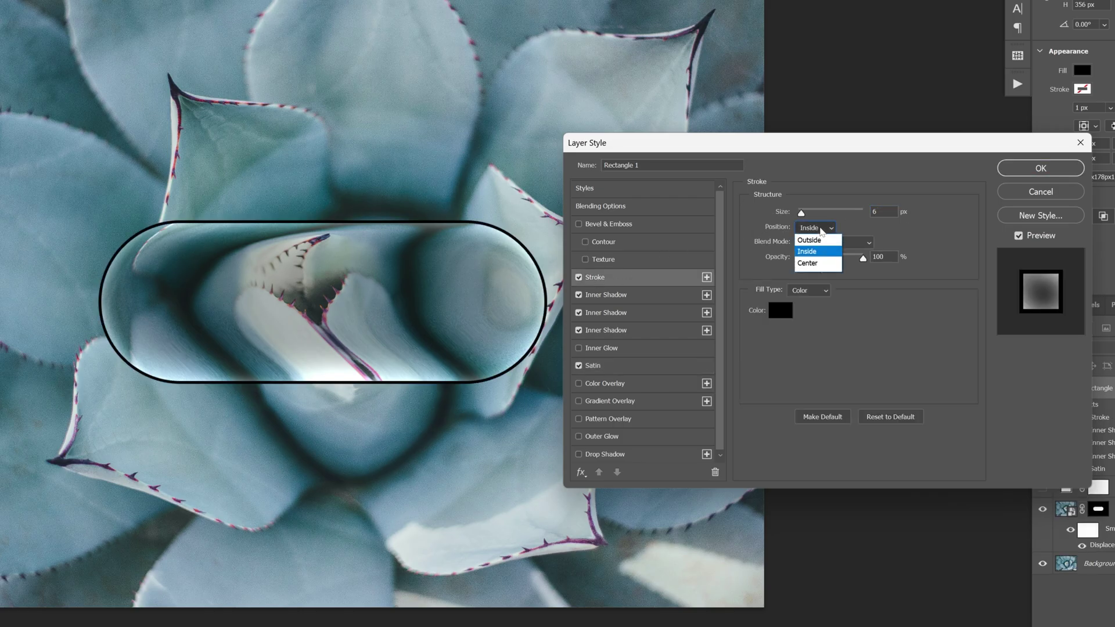
pyautogui.click(820, 242)
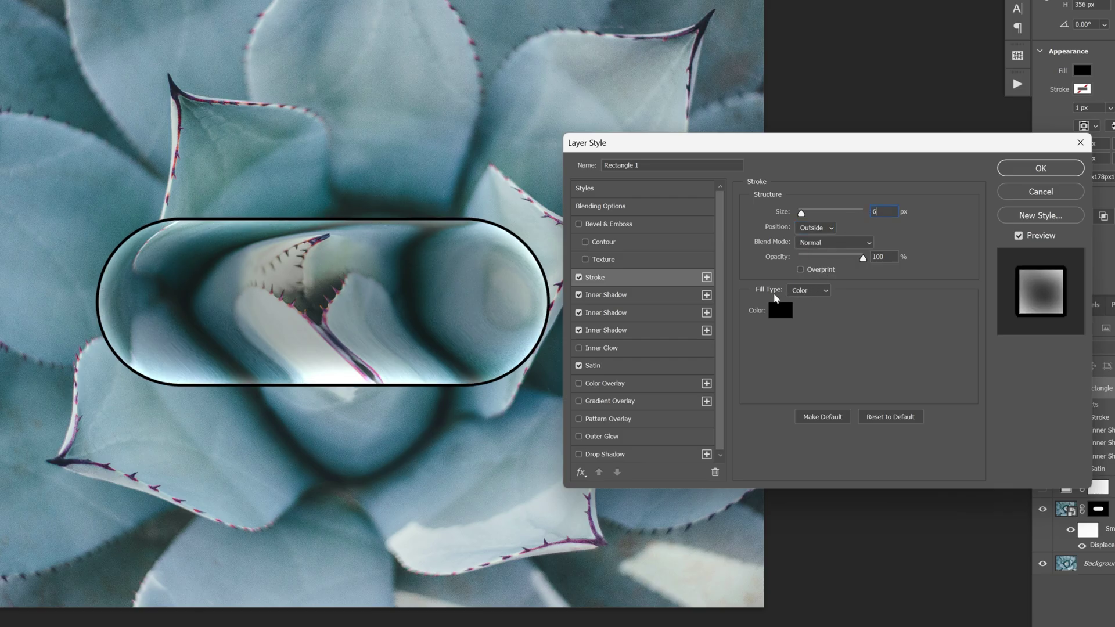
pyautogui.click(804, 291)
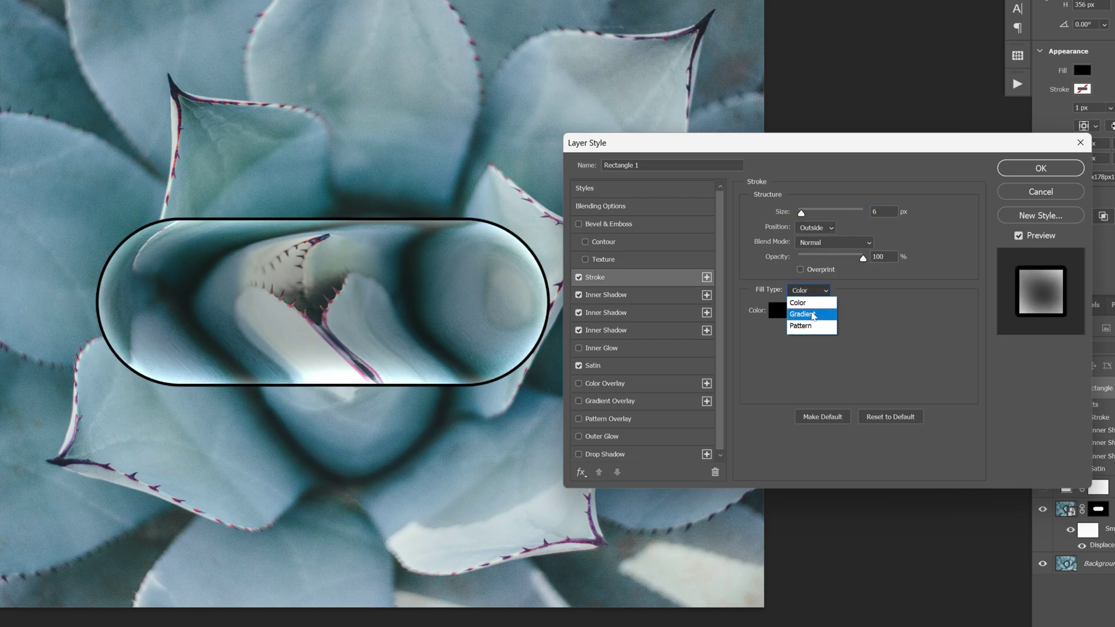
pyautogui.click(813, 314)
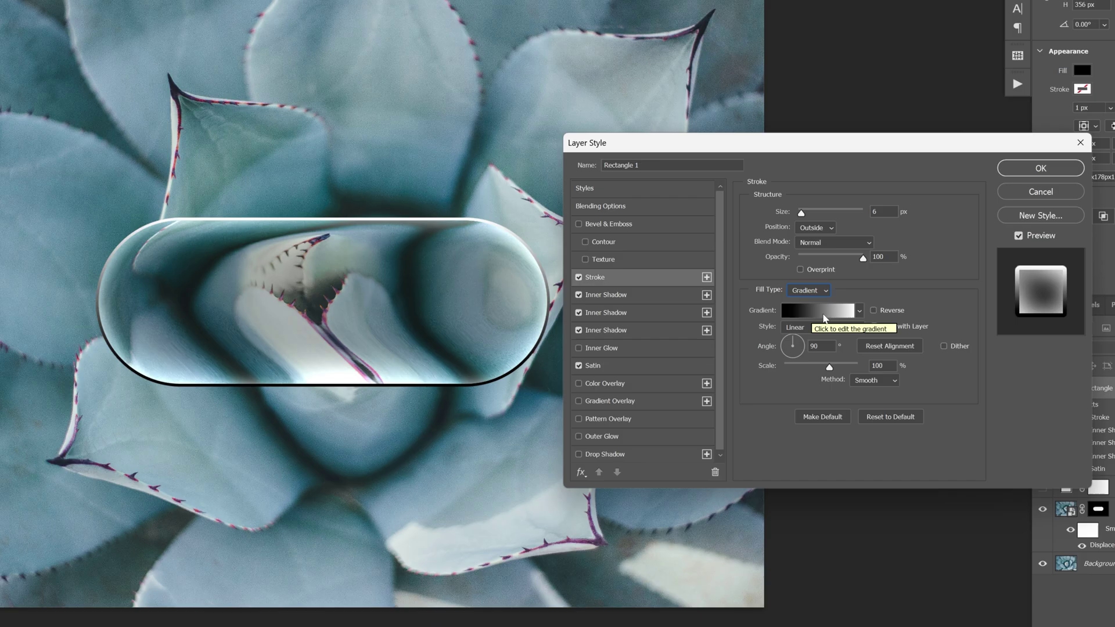
# Step: Change the gradient's black stop to pale teal 7c9da0
pyautogui.click(820, 317)
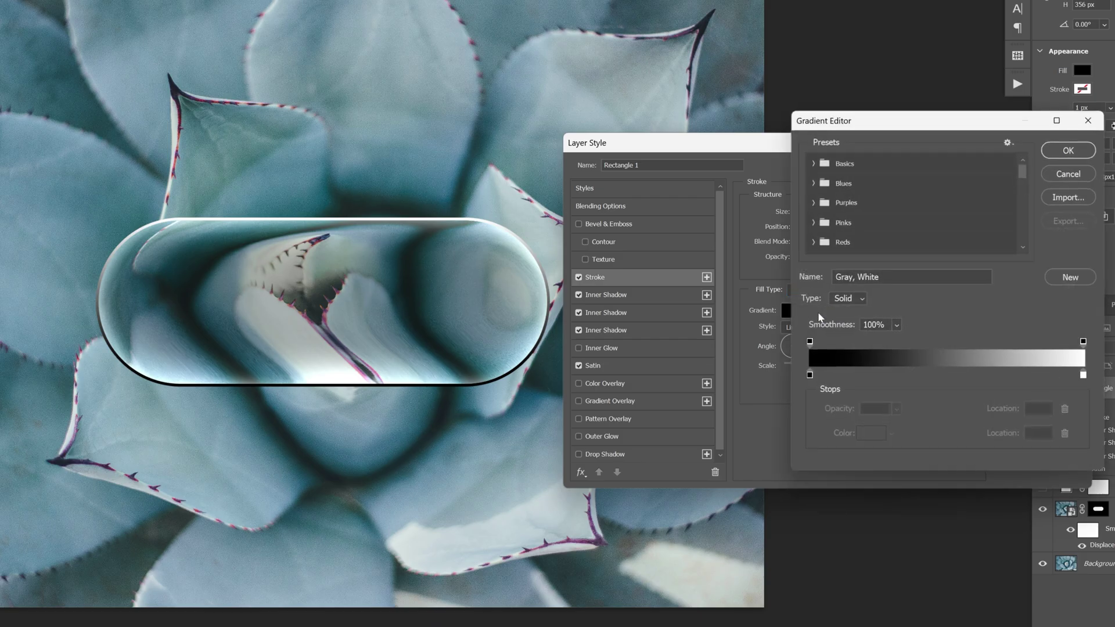
pyautogui.doubleClick(810, 376)
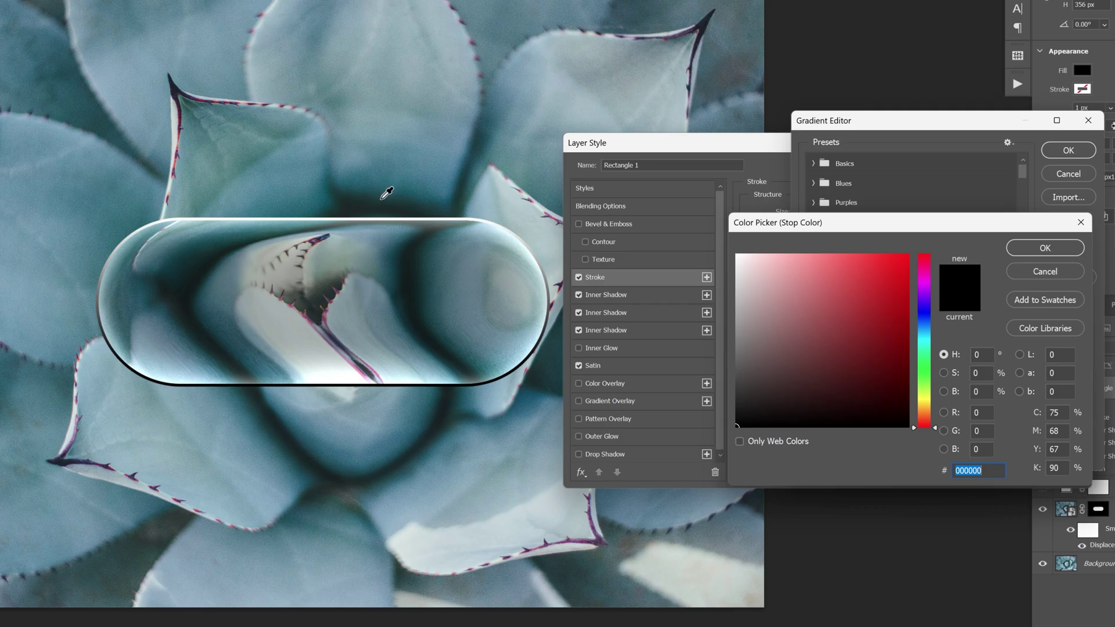
pyautogui.click(387, 192)
pyautogui.click(823, 380)
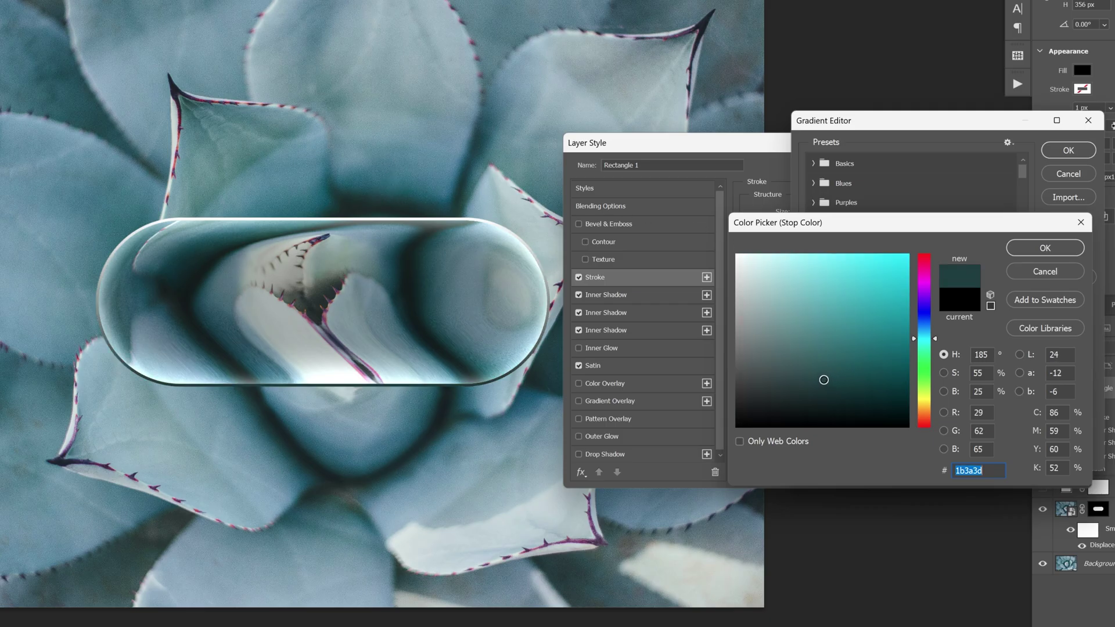
pyautogui.moveTo(778, 330); pyautogui.dragTo(774, 318)
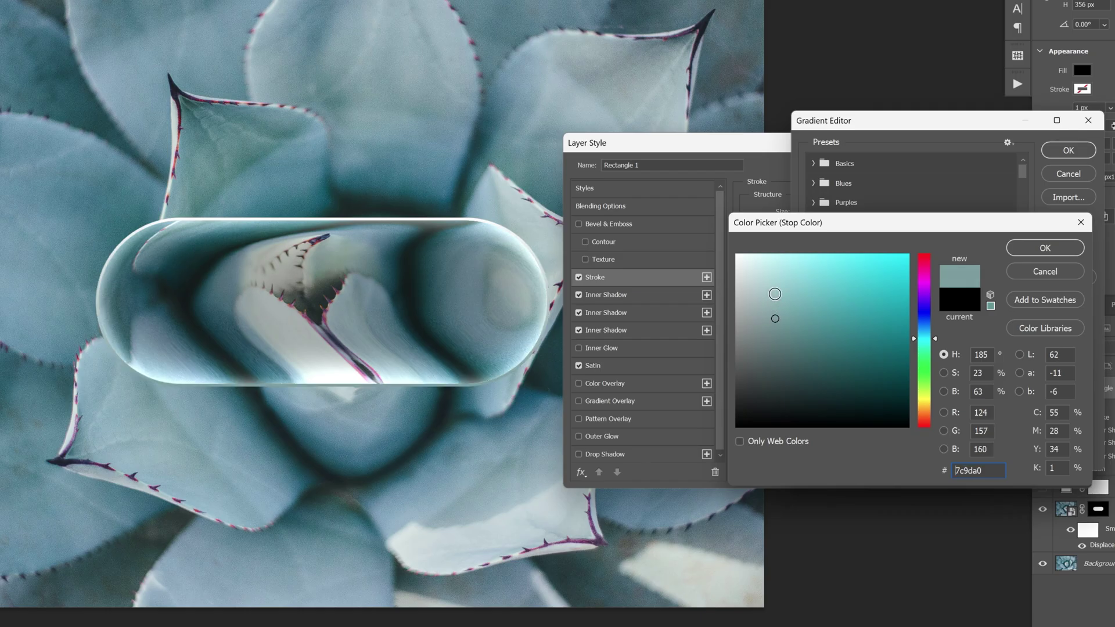
pyautogui.click(1039, 248)
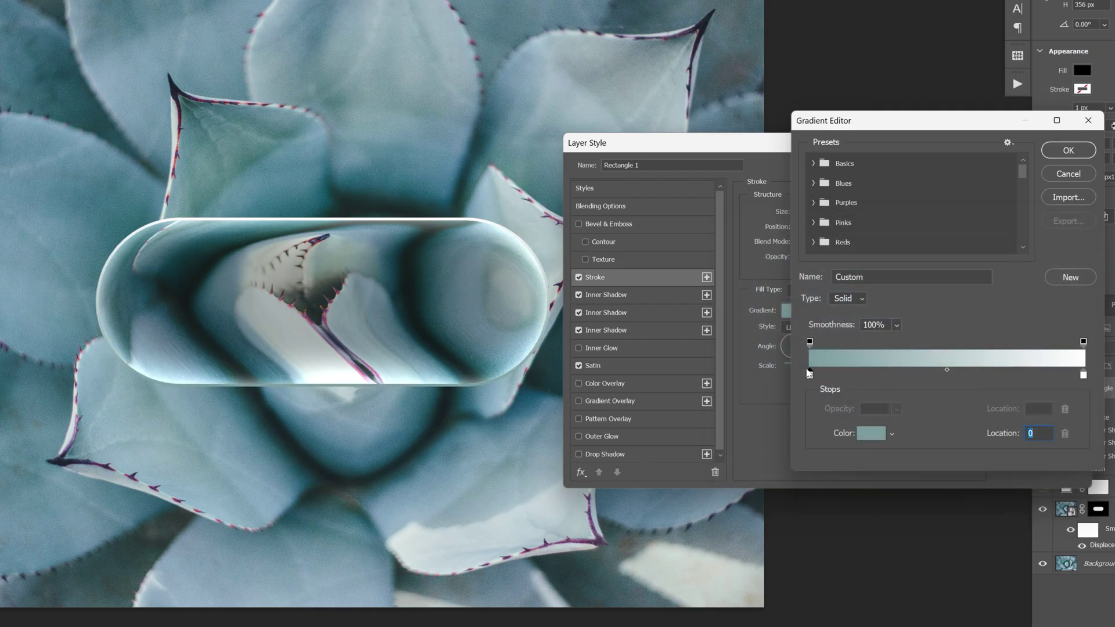
# Step: Arrange the stops as white, teal, teal, white and apply the gradient to the stroke
pyautogui.moveTo(810, 376); pyautogui.dragTo(940, 376)
pyautogui.press('alt')
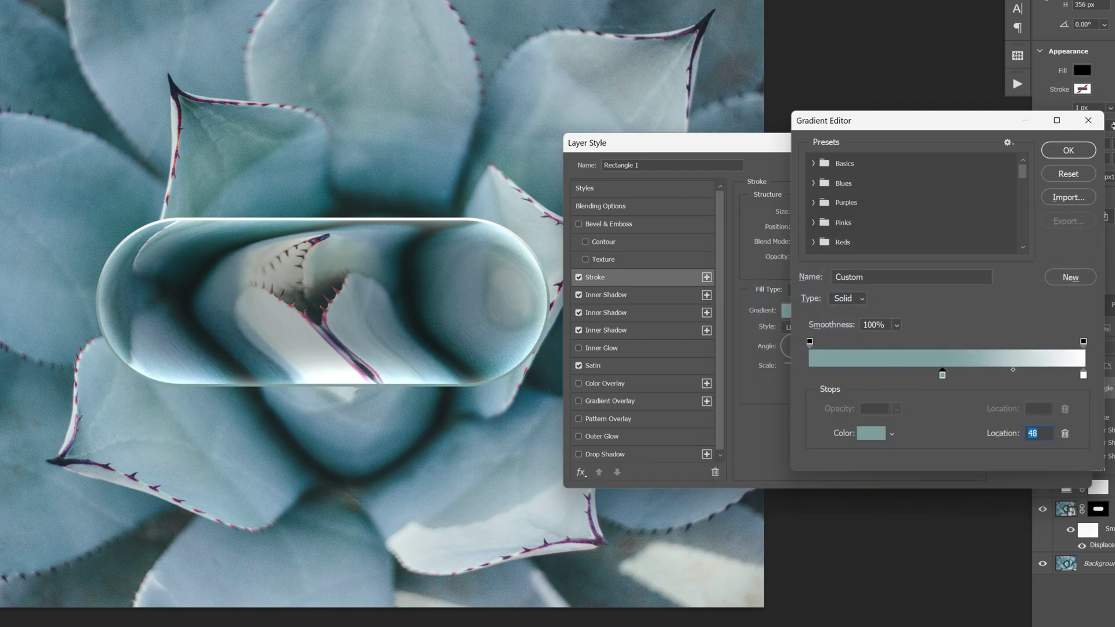
pyautogui.moveTo(1084, 376); pyautogui.dragTo(811, 376)
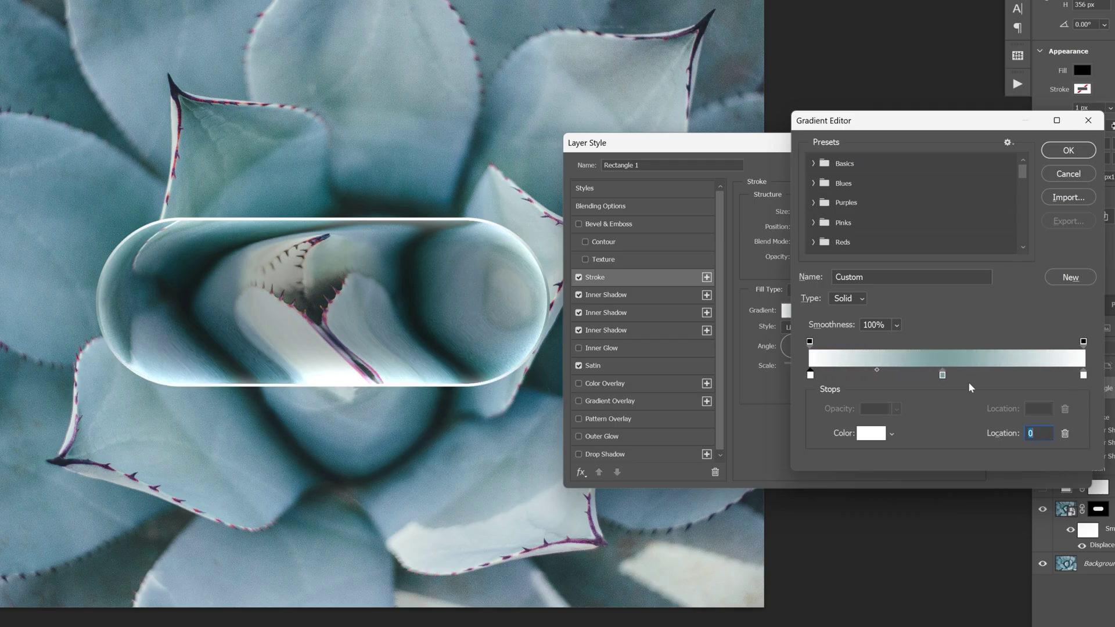
pyautogui.moveTo(941, 377); pyautogui.dragTo(999, 378)
pyautogui.press('alt')
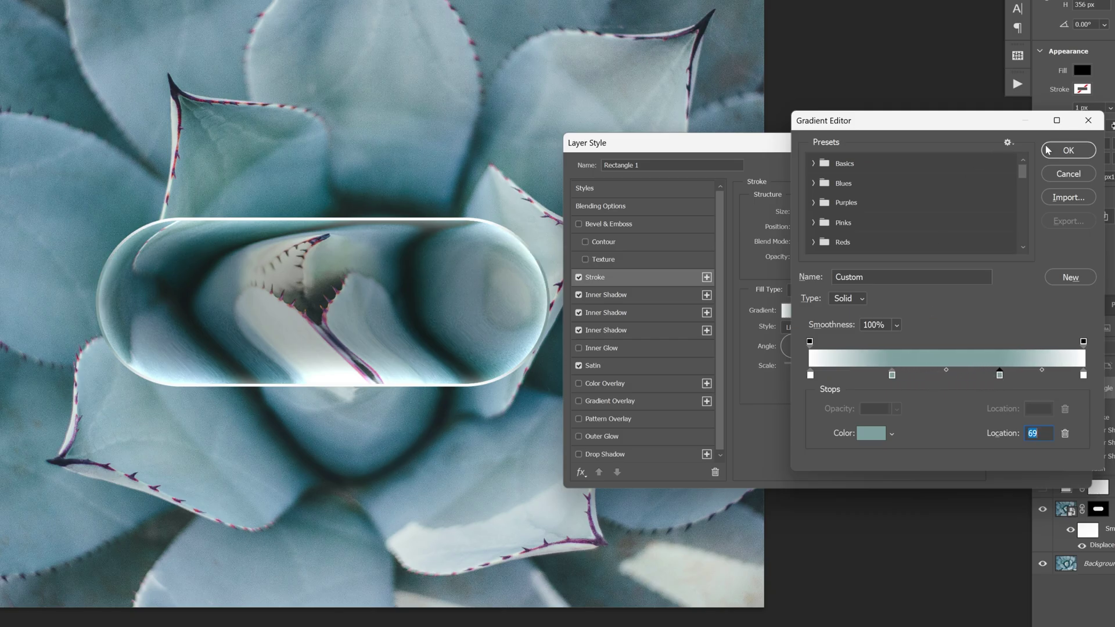
pyautogui.click(1062, 152)
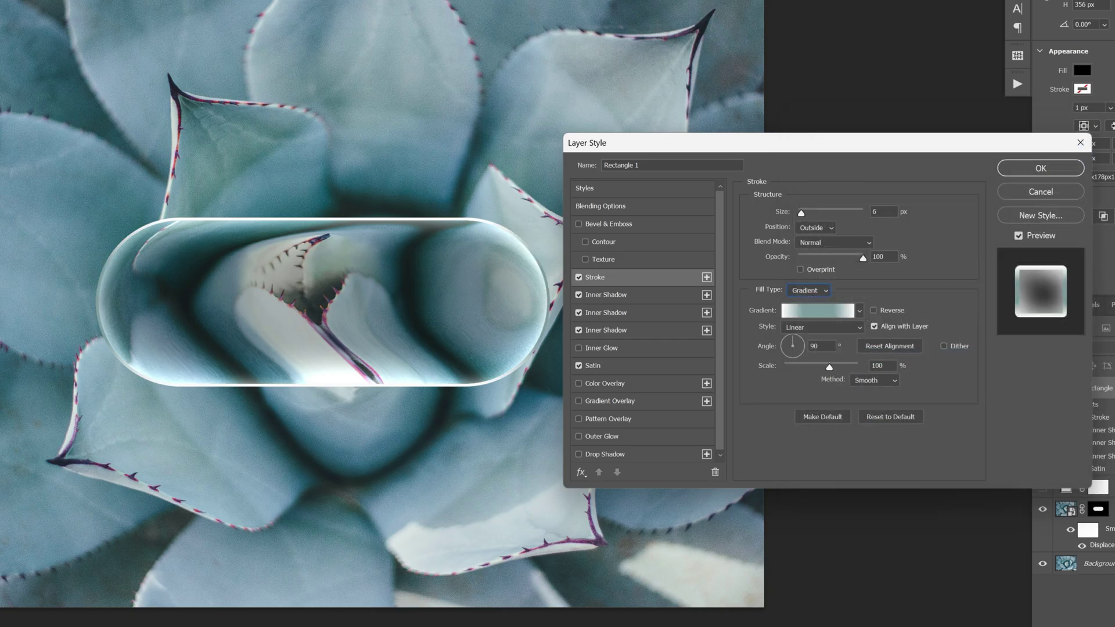
# Step: Enable Drop Shadow with a dark teal colour sampled from the agave photo
pyautogui.write('54')
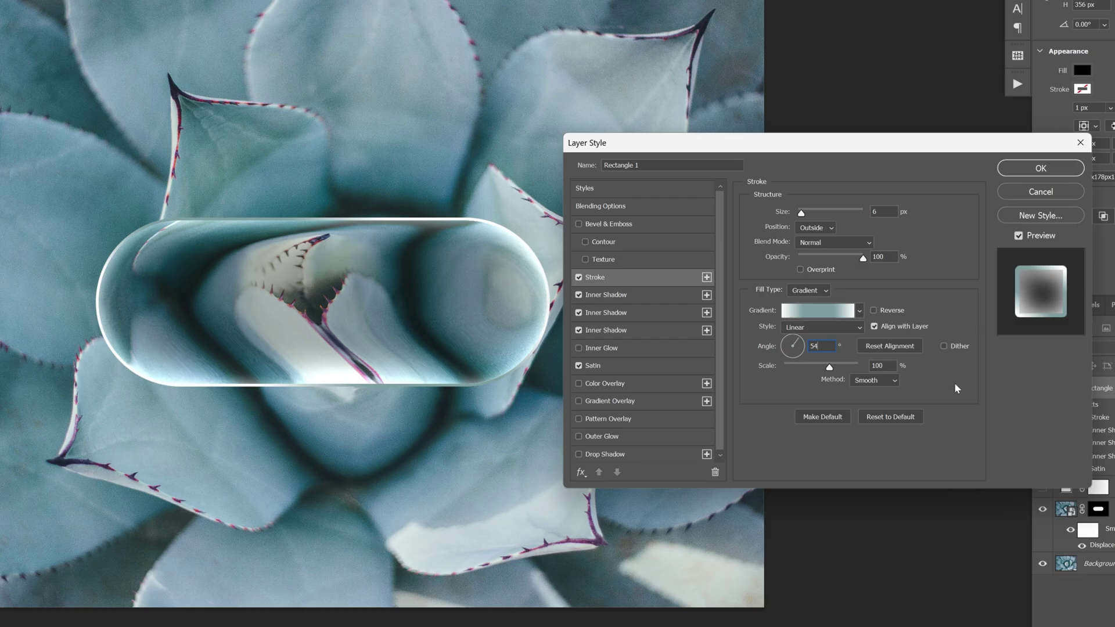
pyautogui.click(624, 453)
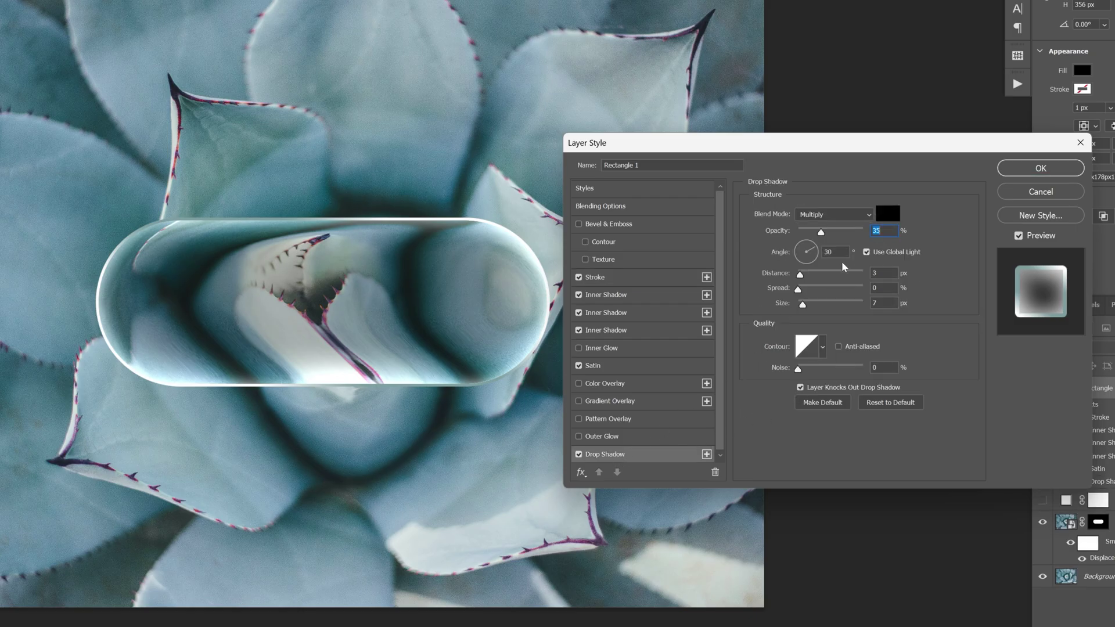
pyautogui.click(889, 217)
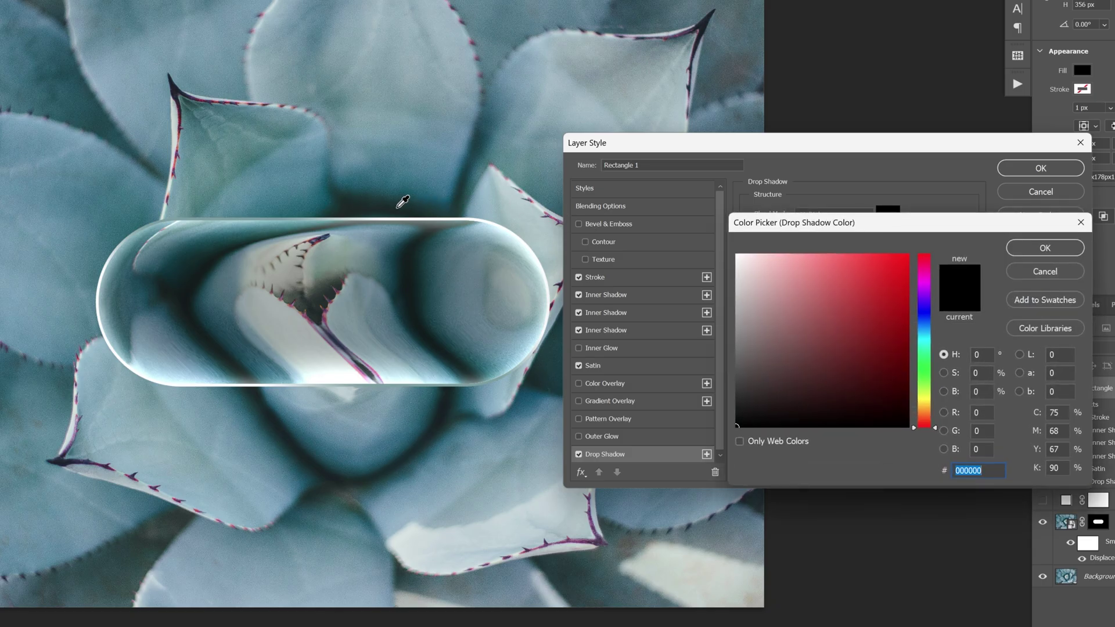
pyautogui.click(403, 206)
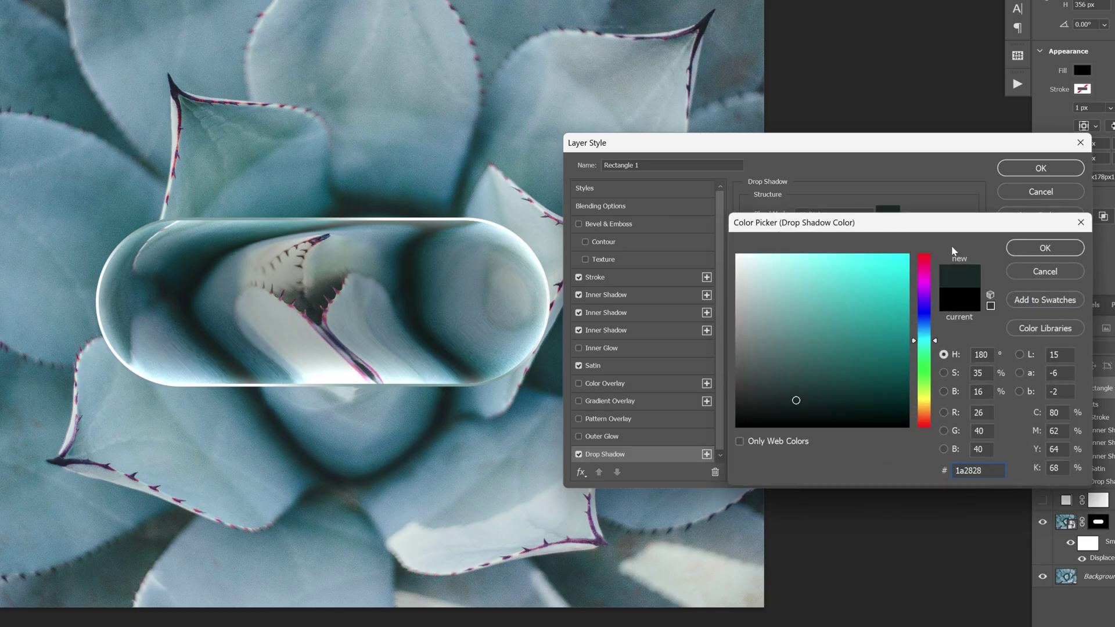
pyautogui.click(1049, 249)
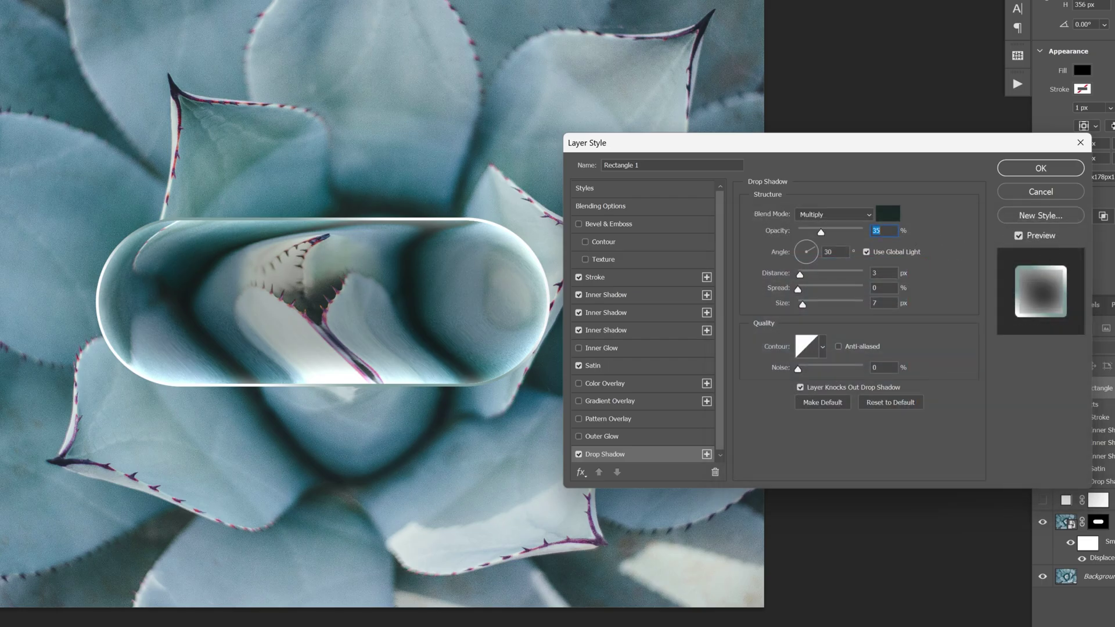
# Step: Set the drop shadow to 60% opacity, 65° angle without global light, 40 px distance, 15% spread, 100 px size
pyautogui.write('60')
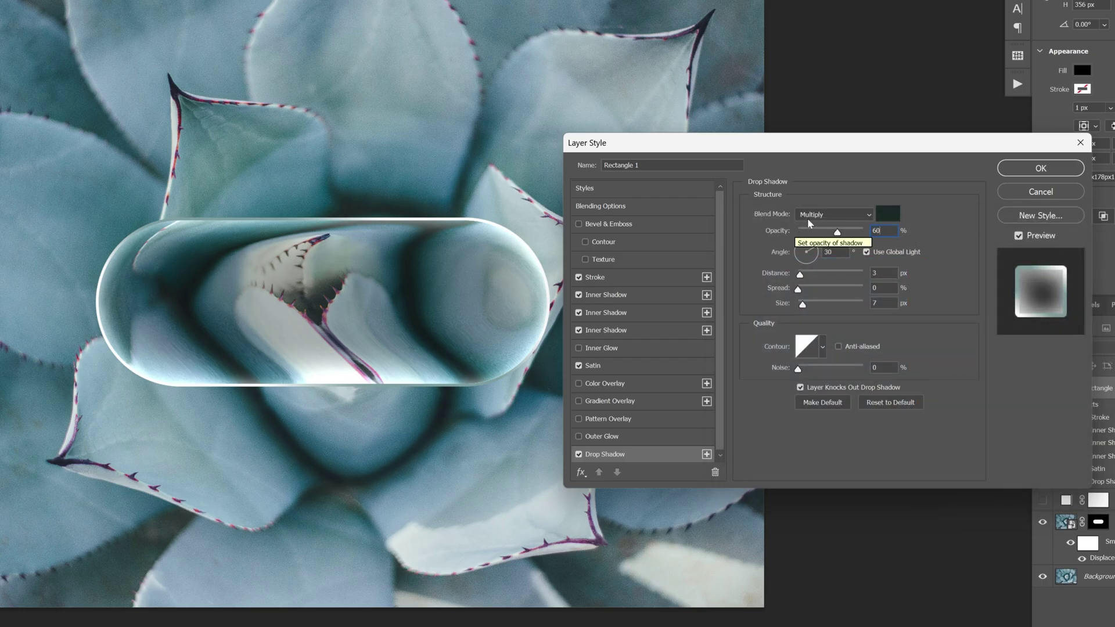
pyautogui.click(867, 253)
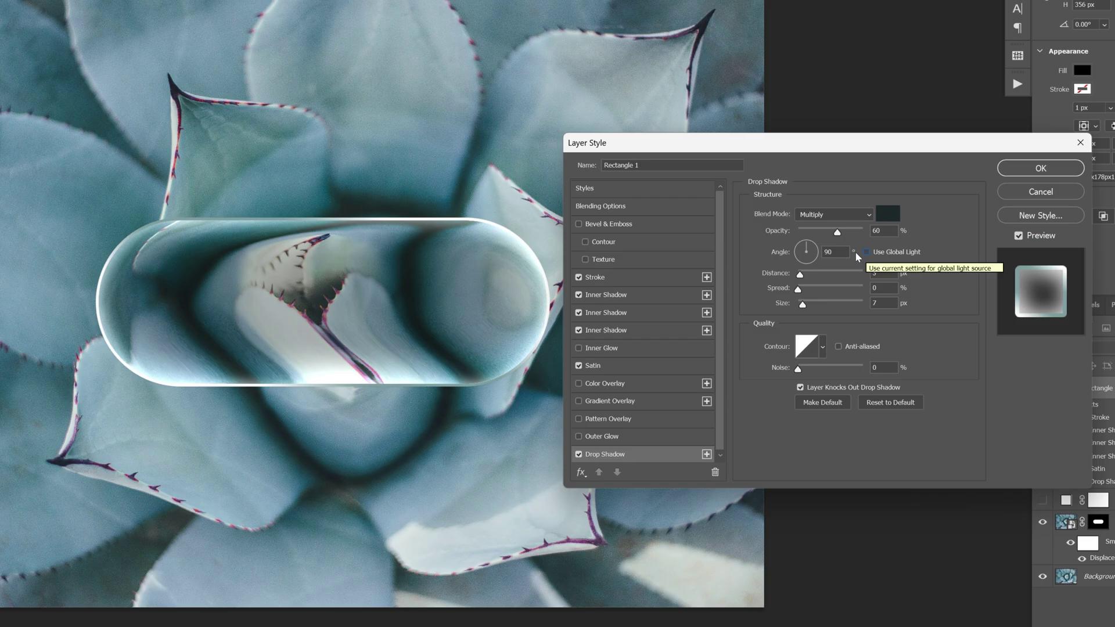
pyautogui.hotkey('shift', 'Tab')
pyautogui.write('65')
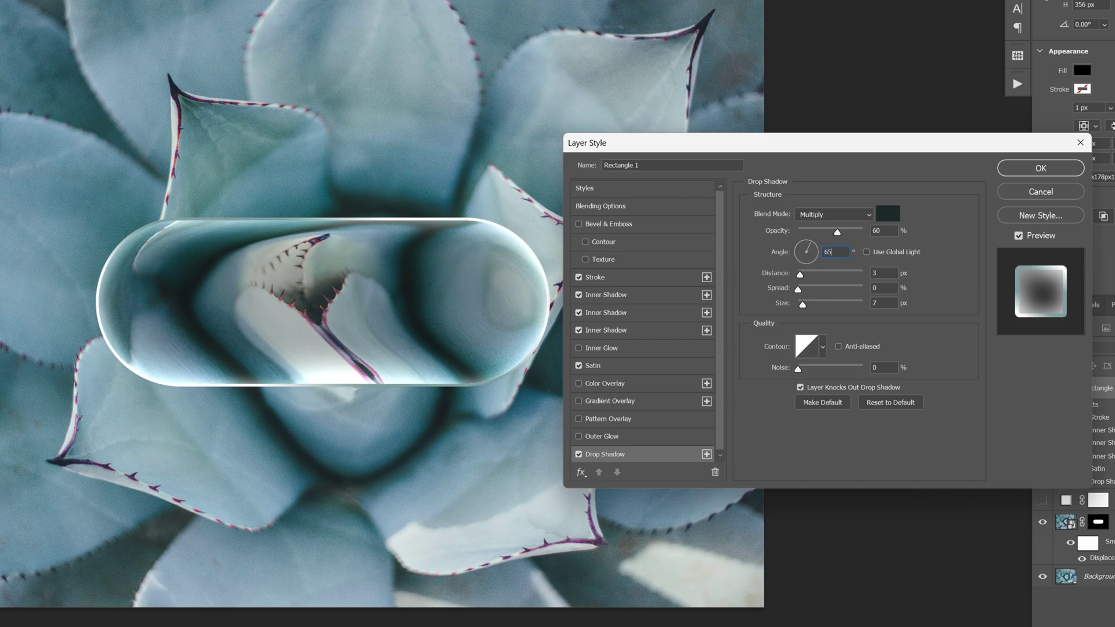
pyautogui.press('Tab')
pyautogui.write('40')
pyautogui.press('Tab')
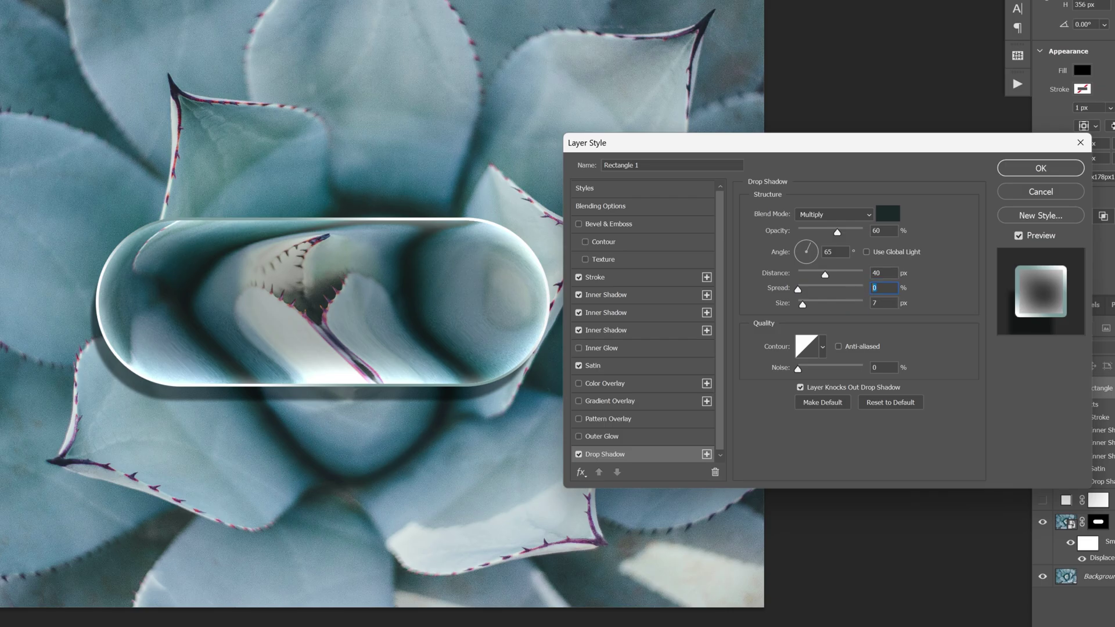
pyautogui.write('15')
pyautogui.write('100')
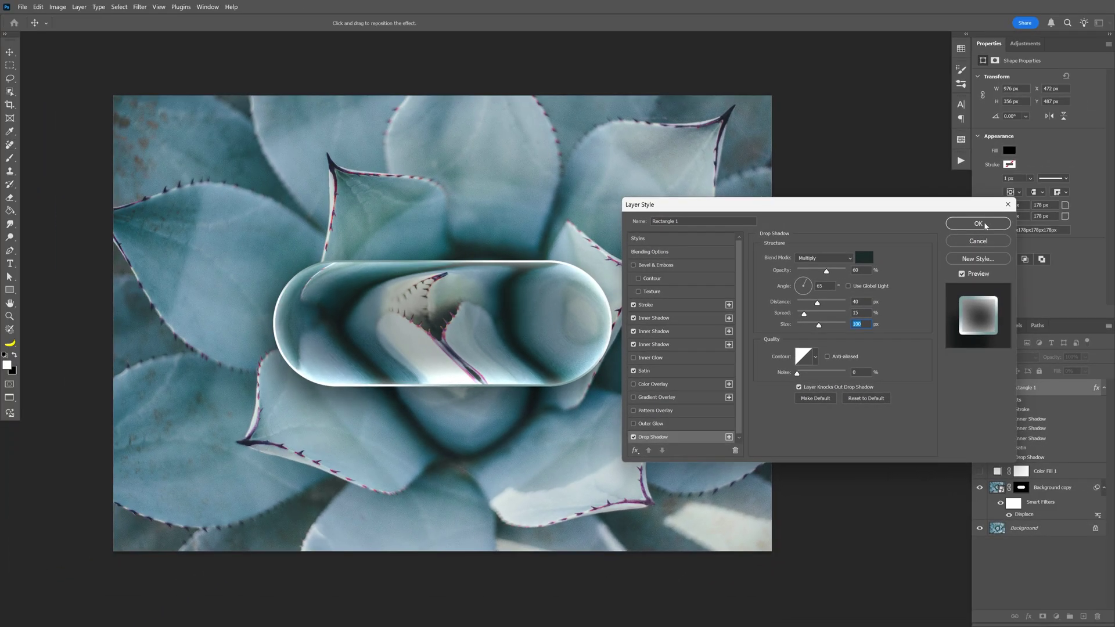
pyautogui.click(1040, 168)
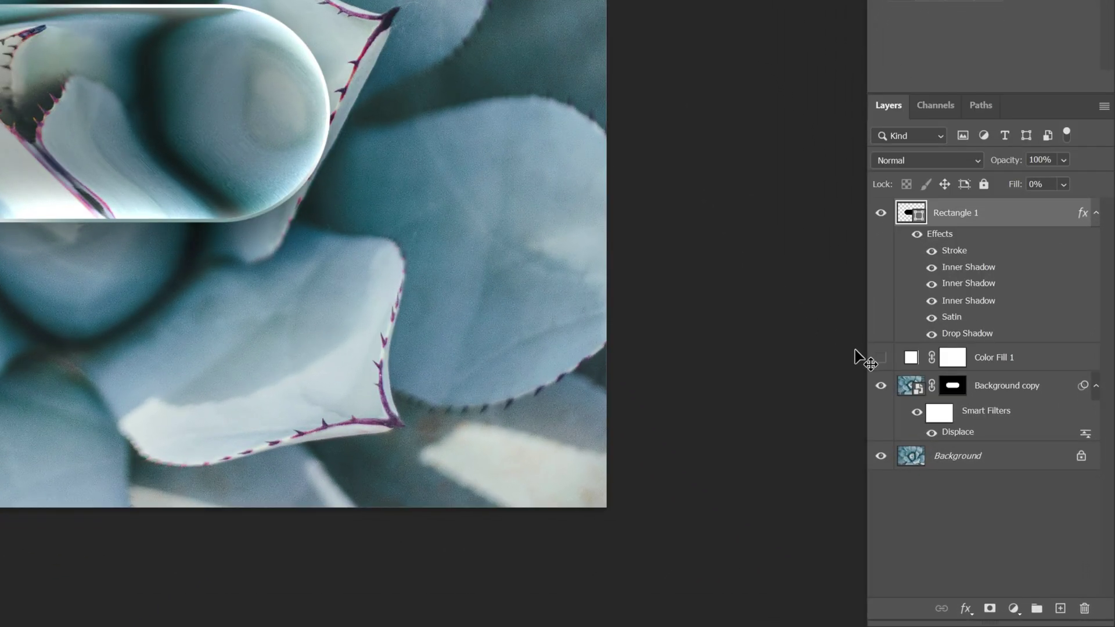
# Step: Show Color Fill 1, change its colour to pure black, and lower its opacity
pyautogui.click(880, 358)
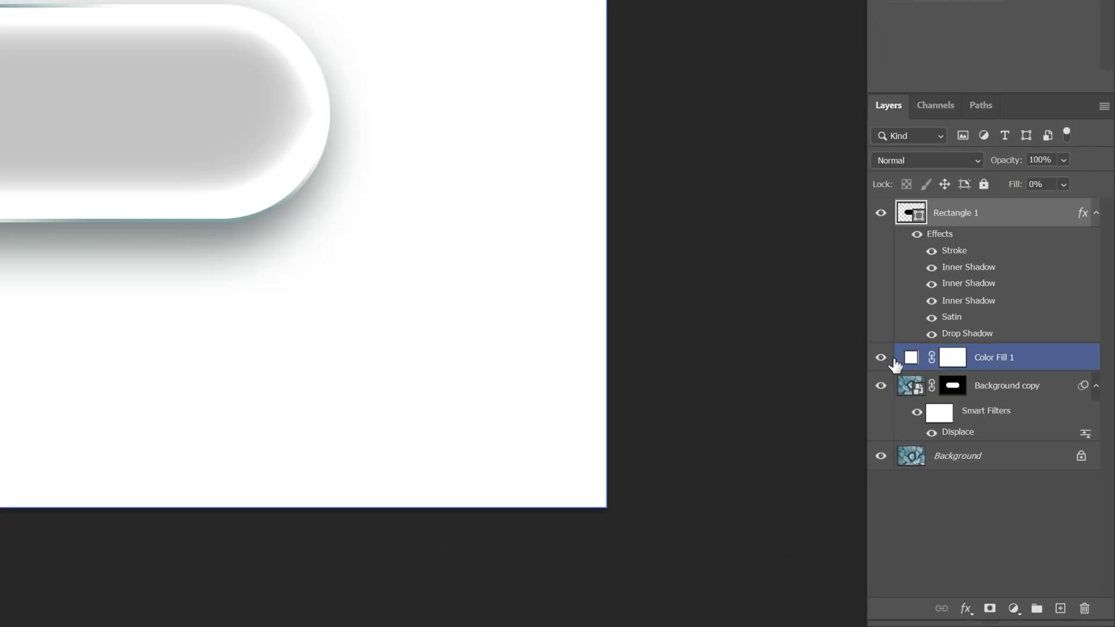
pyautogui.doubleClick(912, 363)
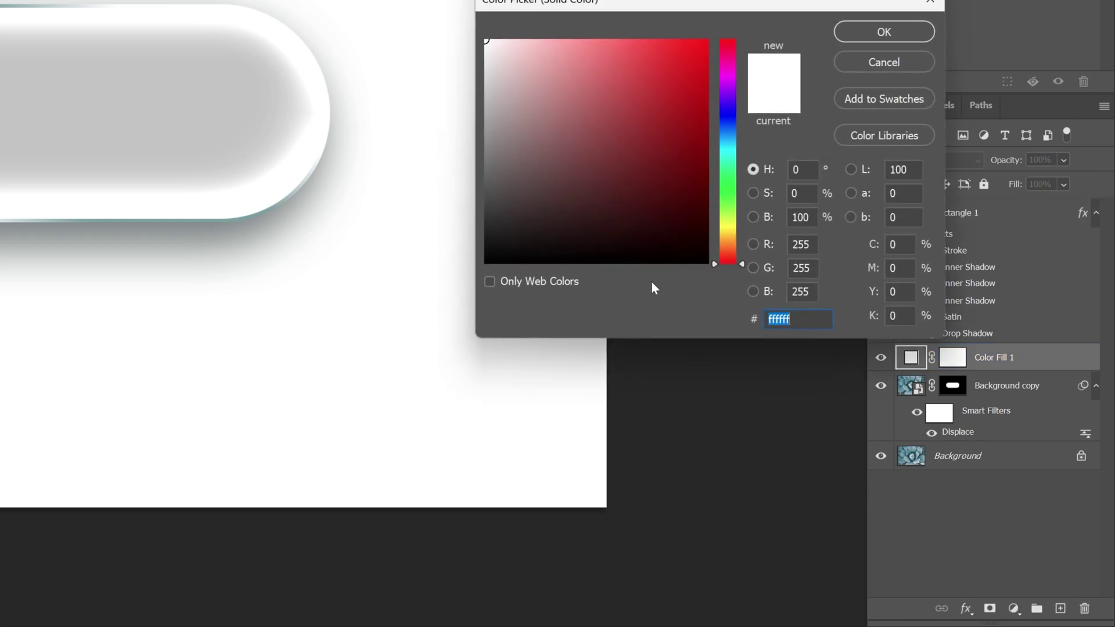
pyautogui.moveTo(583, 169); pyautogui.dragTo(455, 273)
pyautogui.click(875, 29)
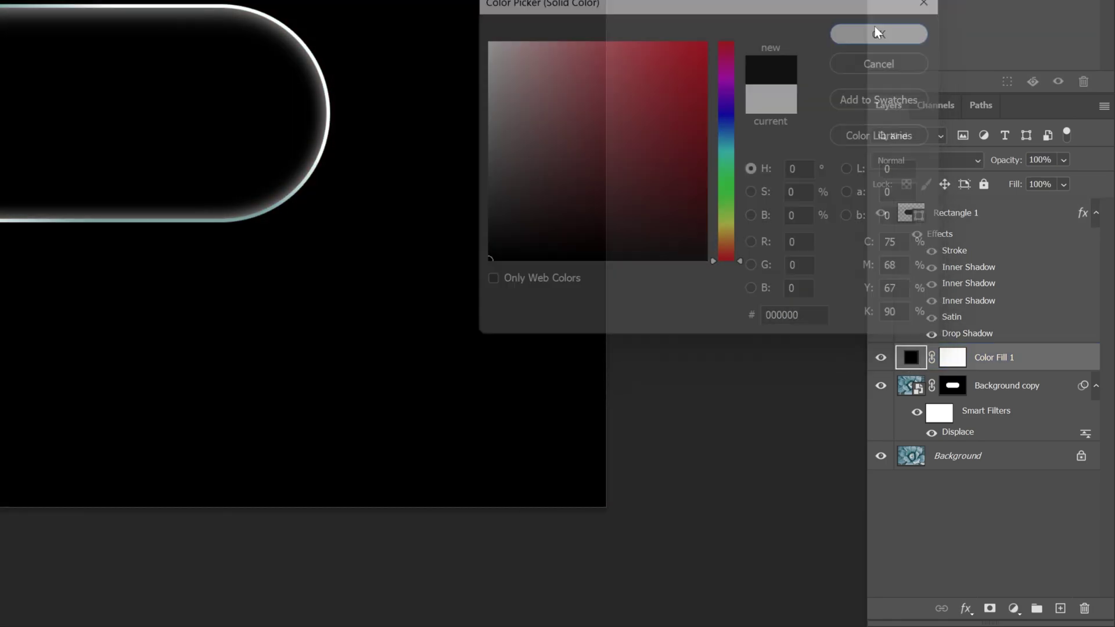
pyautogui.click(1063, 161)
pyautogui.moveTo(1098, 178); pyautogui.dragTo(1032, 182)
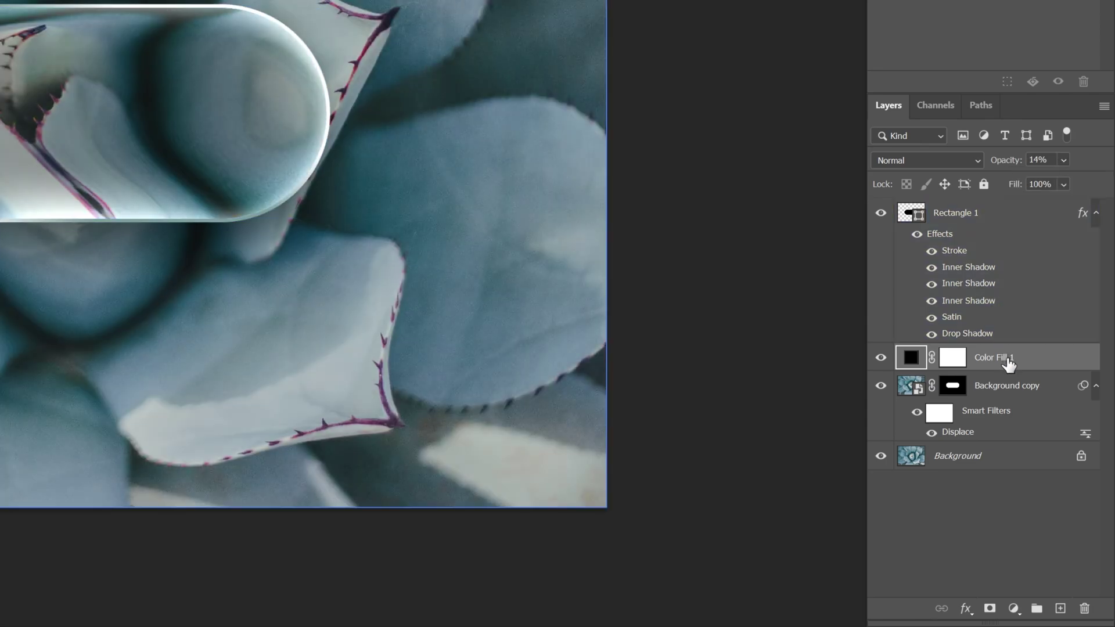
# Step: Move Color Fill 1 beneath Background copy at 28% opacity and select Background copy
pyautogui.moveTo(1005, 364); pyautogui.dragTo(1010, 438)
pyautogui.click(1062, 160)
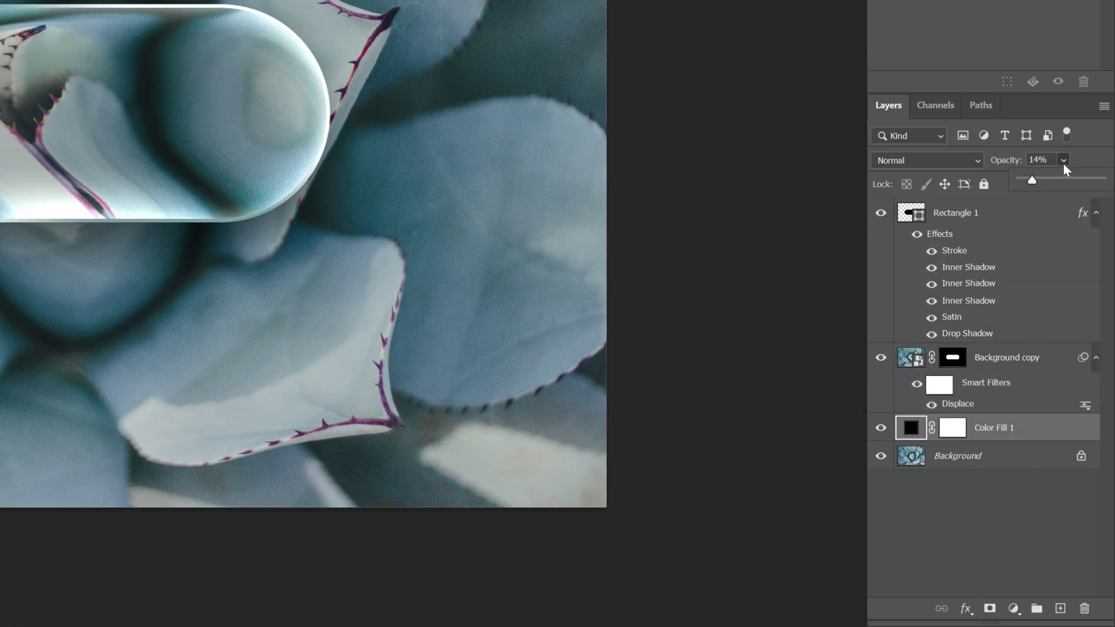
pyautogui.moveTo(1030, 182); pyautogui.dragTo(1043, 183)
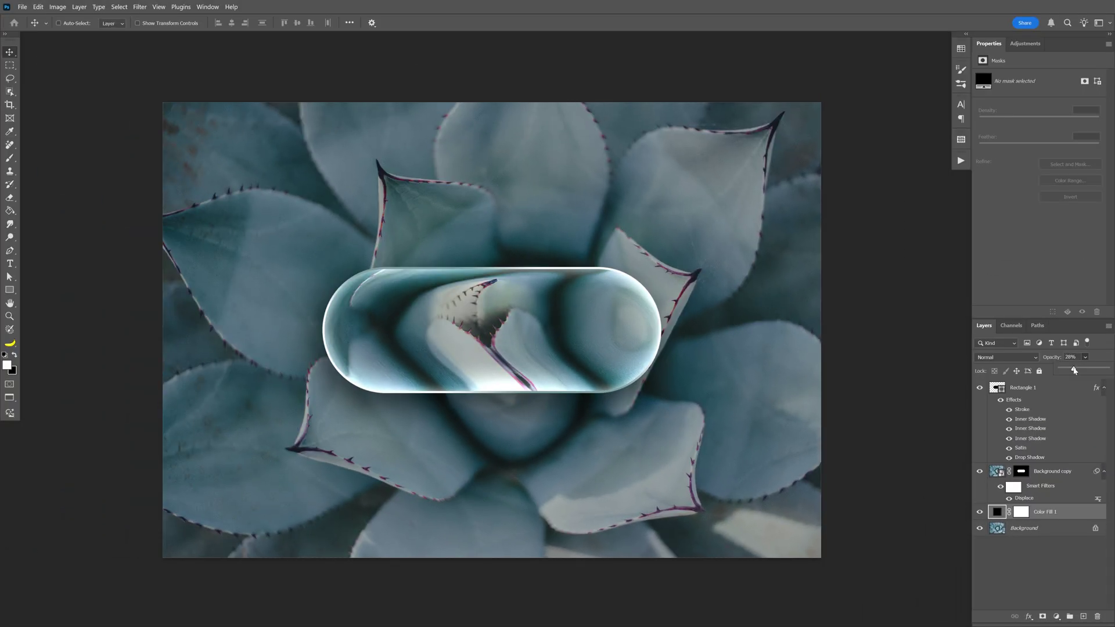
pyautogui.click(1100, 357)
pyautogui.click(1075, 385)
pyautogui.click(1046, 474)
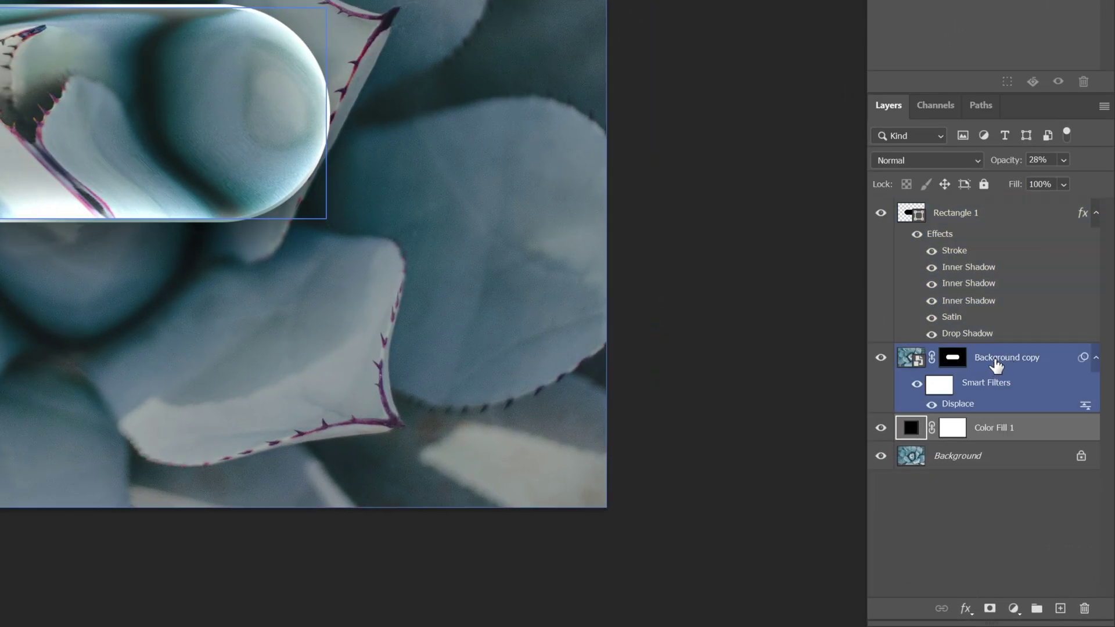
# Step: Rename Background copy to 'Button', apply a 6.0 px Gaussian Blur, and drag in the phone icon file
pyautogui.doubleClick(996, 365)
pyautogui.press('Return')
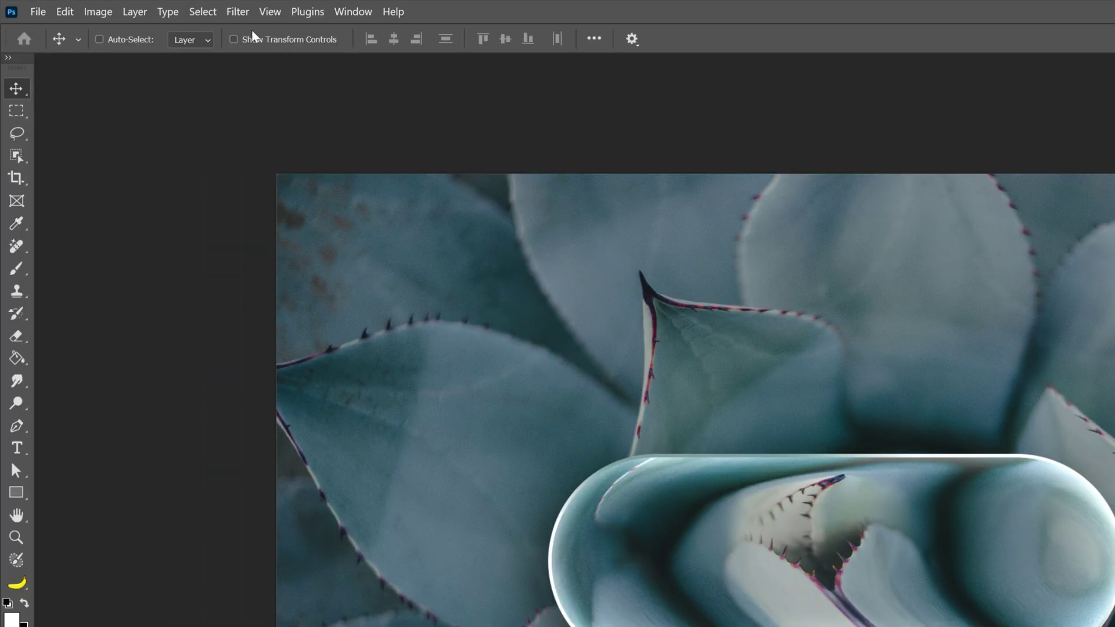
pyautogui.click(237, 11)
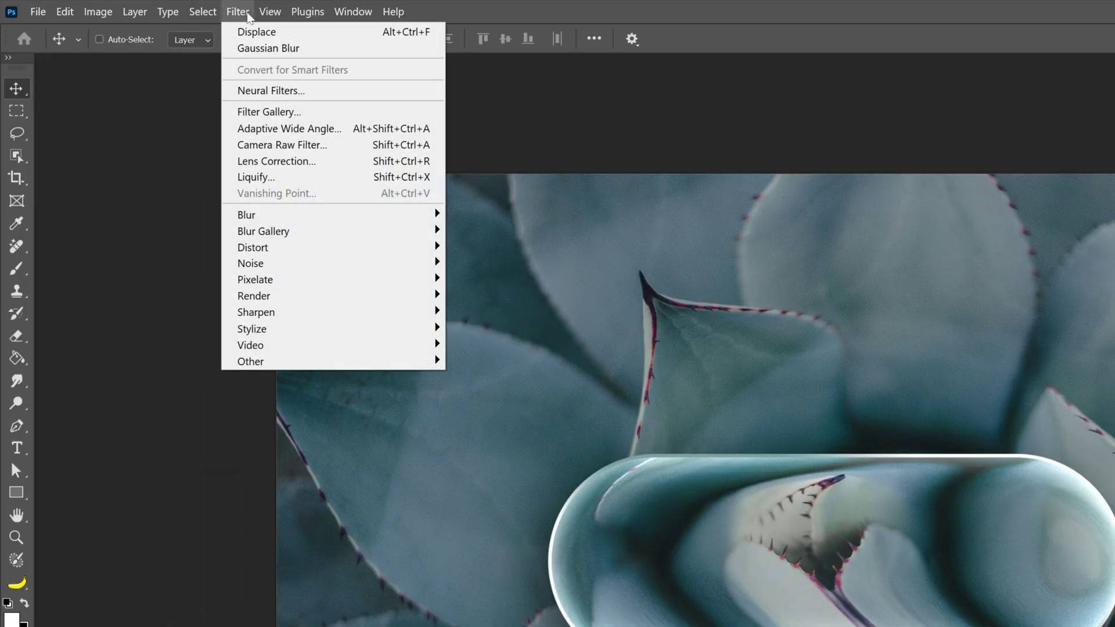
pyautogui.moveTo(345, 218)
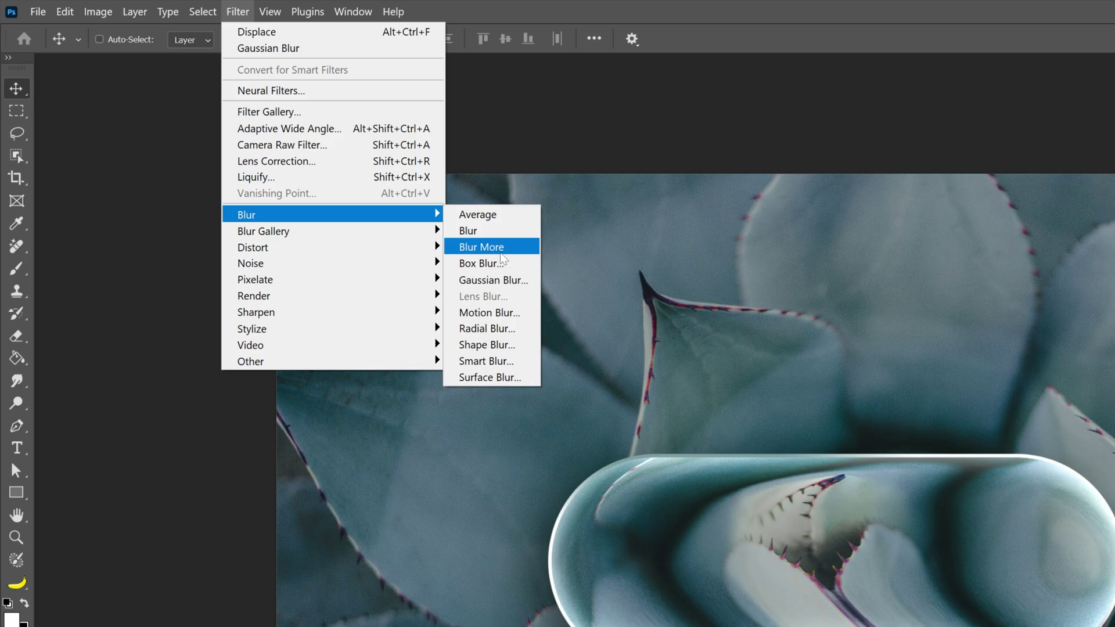
pyautogui.click(493, 280)
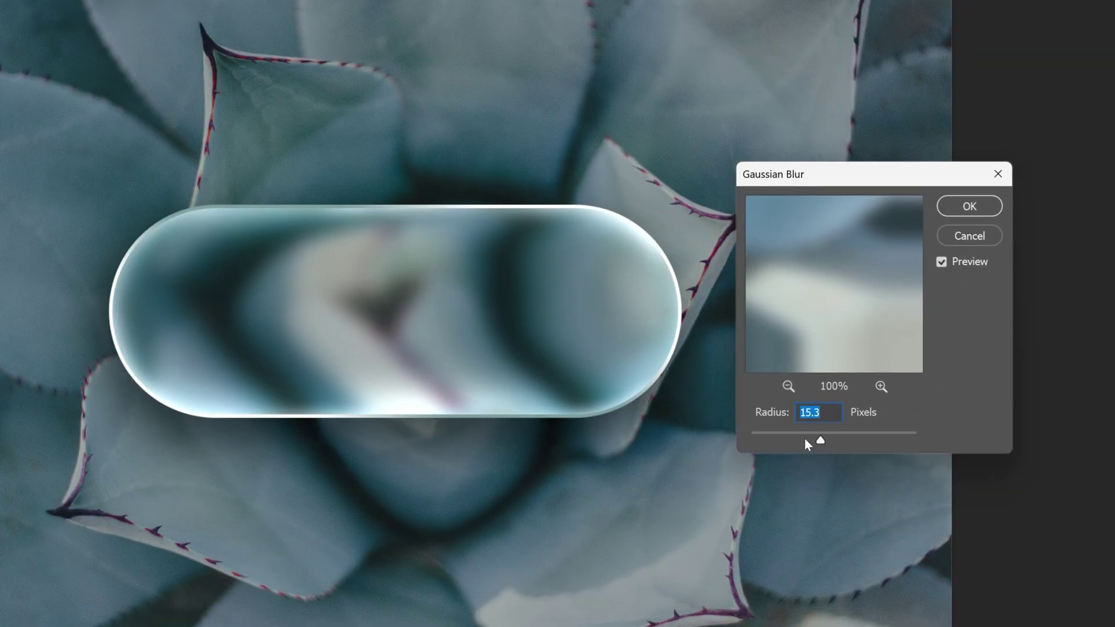
pyautogui.moveTo(805, 440)
pyautogui.mouseDown()
pyautogui.moveTo(783, 443)
pyautogui.moveTo(801, 436)
pyautogui.mouseUp()
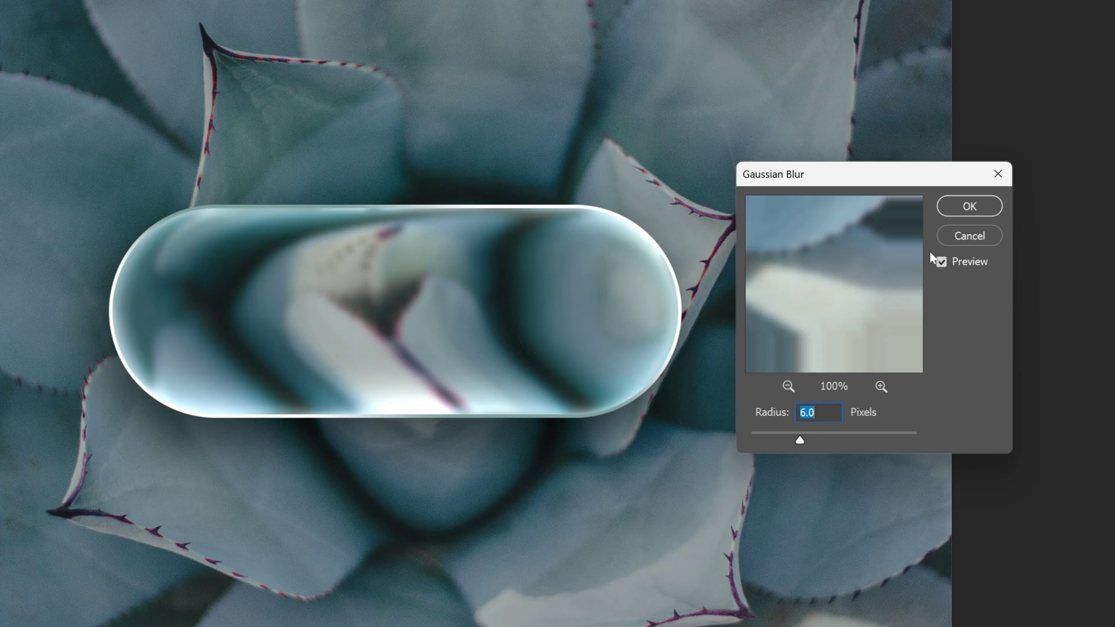
pyautogui.click(969, 206)
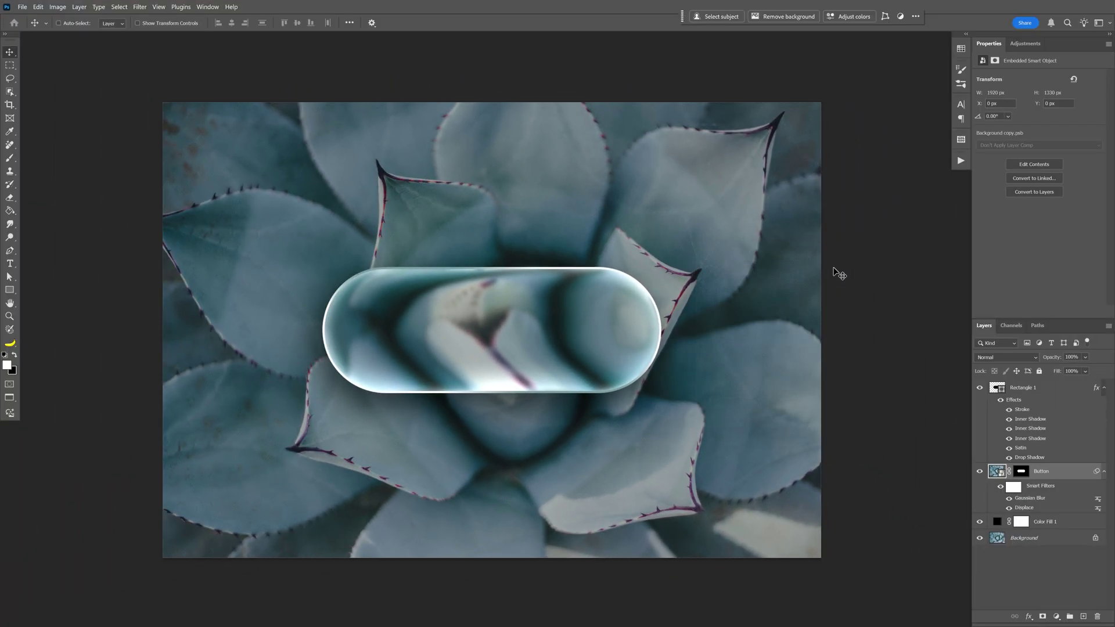
pyautogui.moveTo(837, 273); pyautogui.dragTo(600, 286)
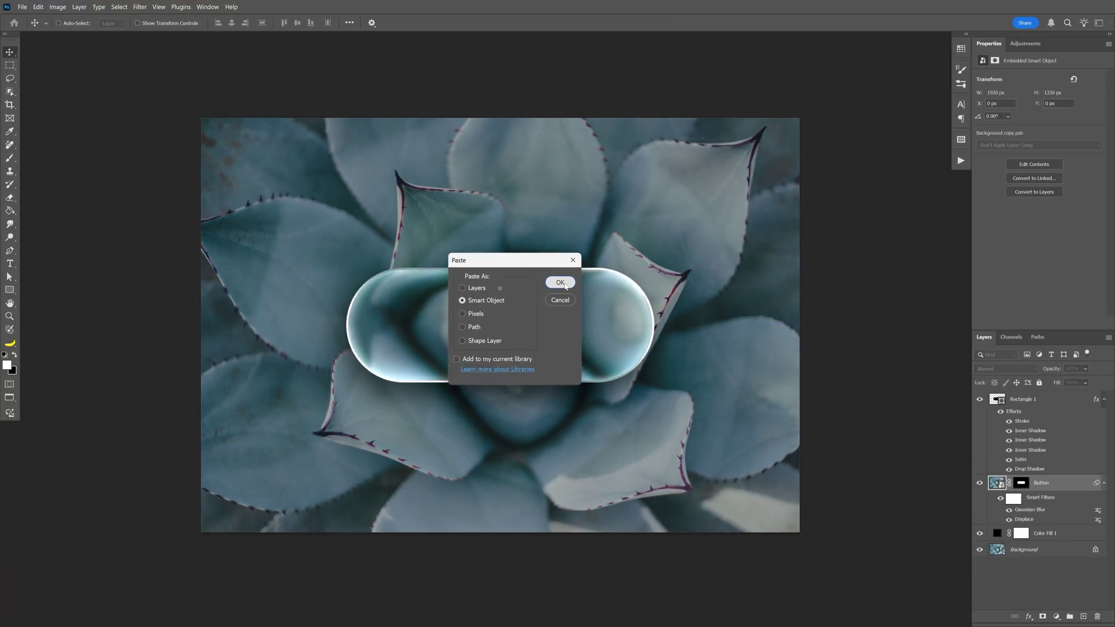
# Step: Place the phone icon as a smart object, scaled down at the button's left end
pyautogui.click(562, 281)
pyautogui.moveTo(506, 325); pyautogui.dragTo(430, 328)
pyautogui.press('Return')
# Step: Move the icon layer above Rectangle 1 and copy Rectangle 1's glass effects onto it
pyautogui.moveTo(1036, 485); pyautogui.dragTo(1032, 383)
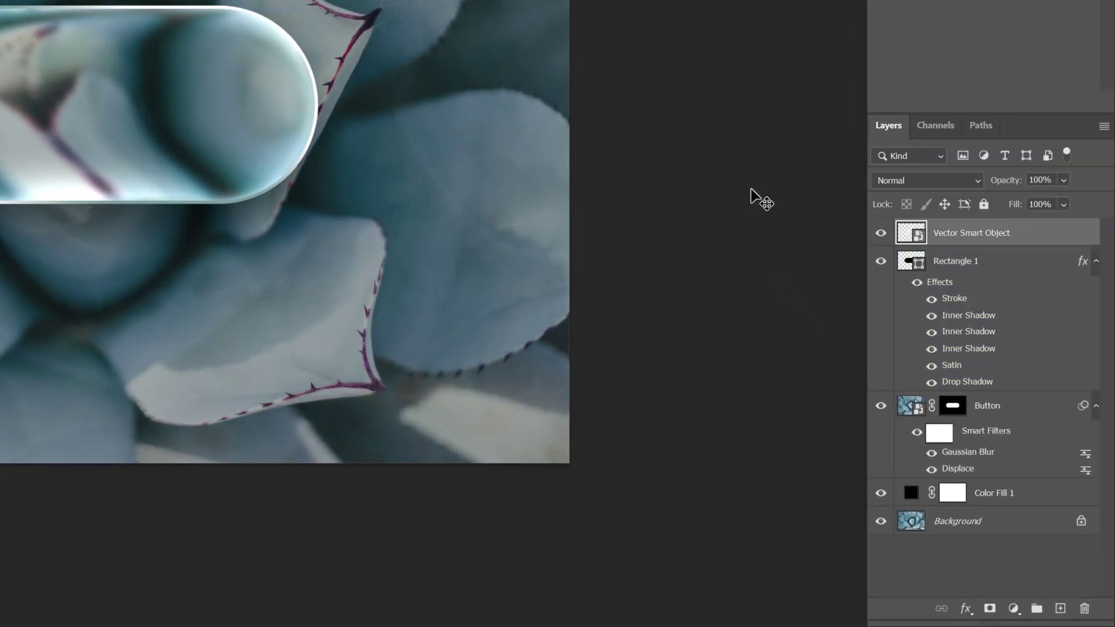
pyautogui.click(1083, 262)
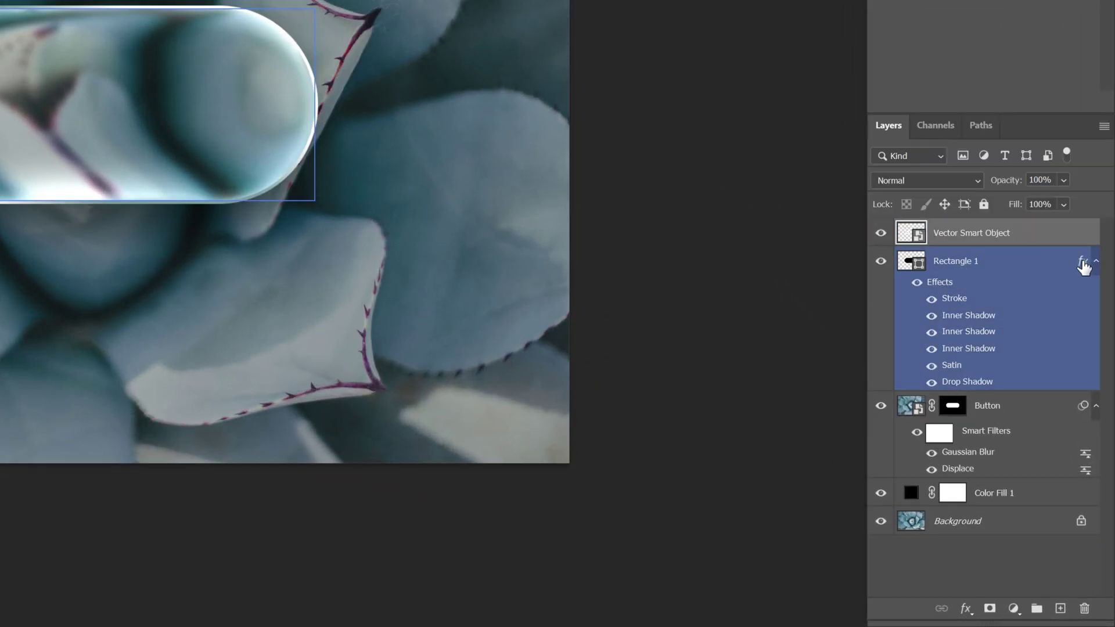
pyautogui.moveTo(1083, 262); pyautogui.dragTo(1056, 238)
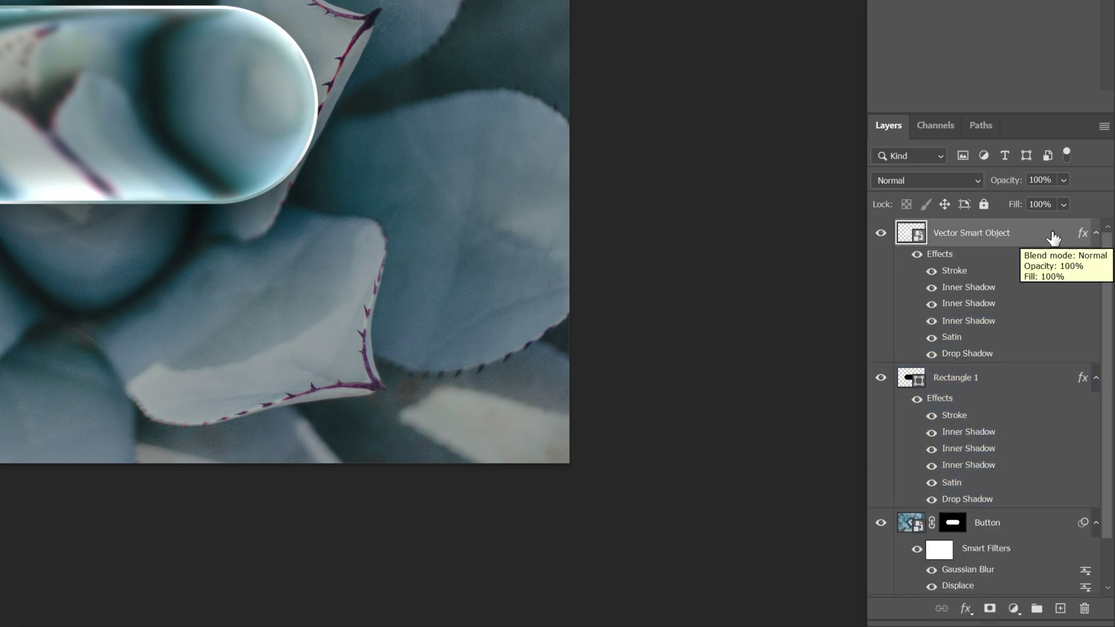
# Step: In the phone icon's Layer Style, uncheck Satin and the second and third Inner Shadows
pyautogui.doubleClick(1052, 238)
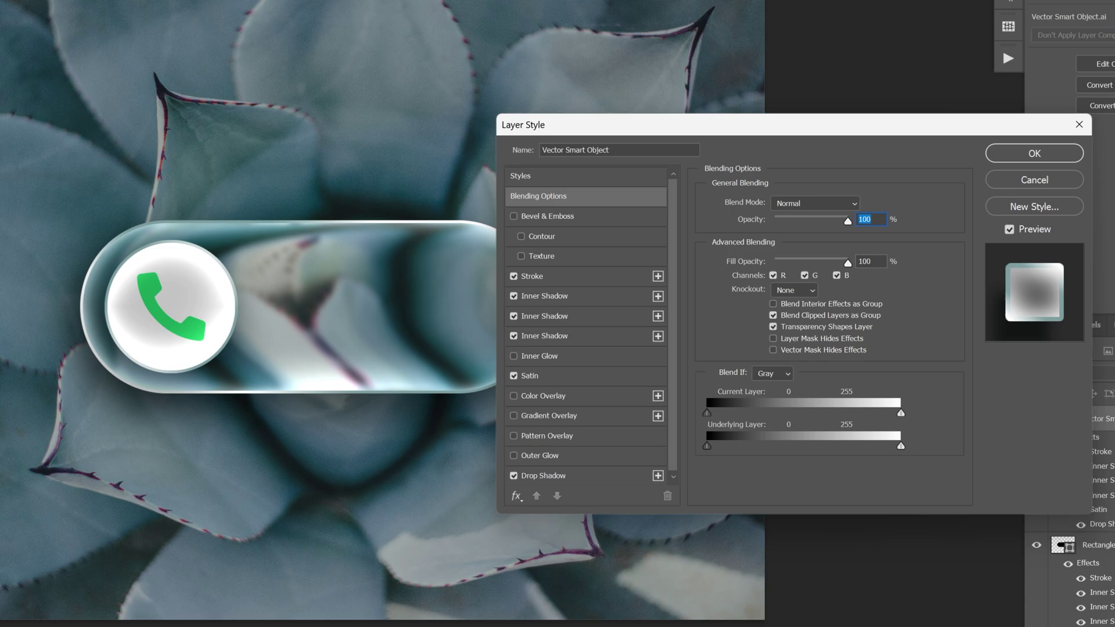
pyautogui.click(514, 377)
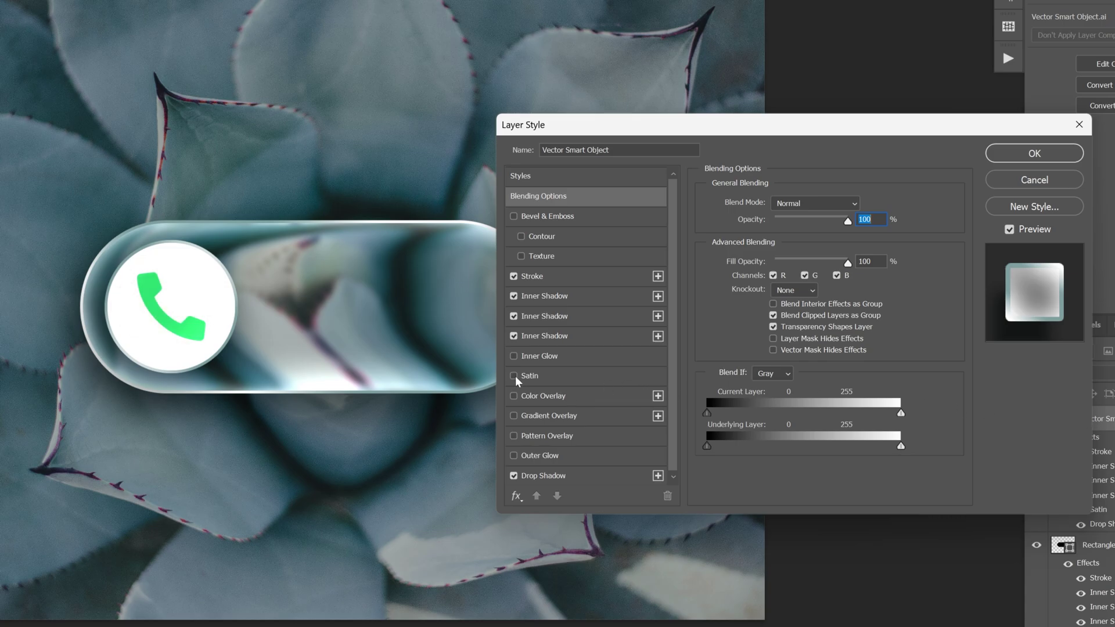
pyautogui.click(514, 336)
pyautogui.click(513, 317)
pyautogui.click(513, 296)
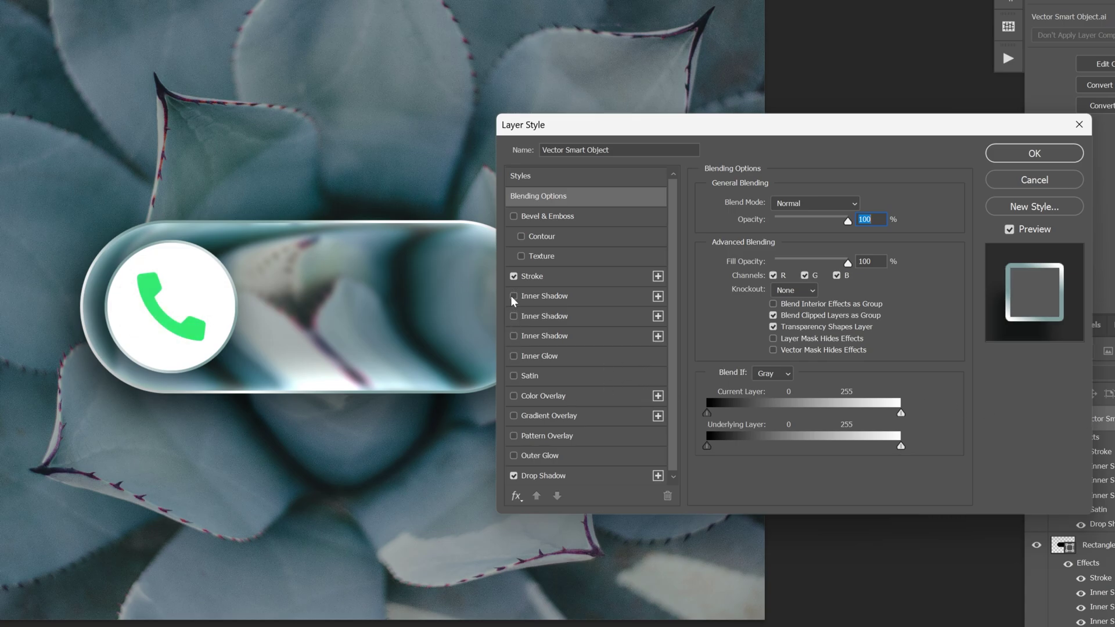
pyautogui.click(514, 296)
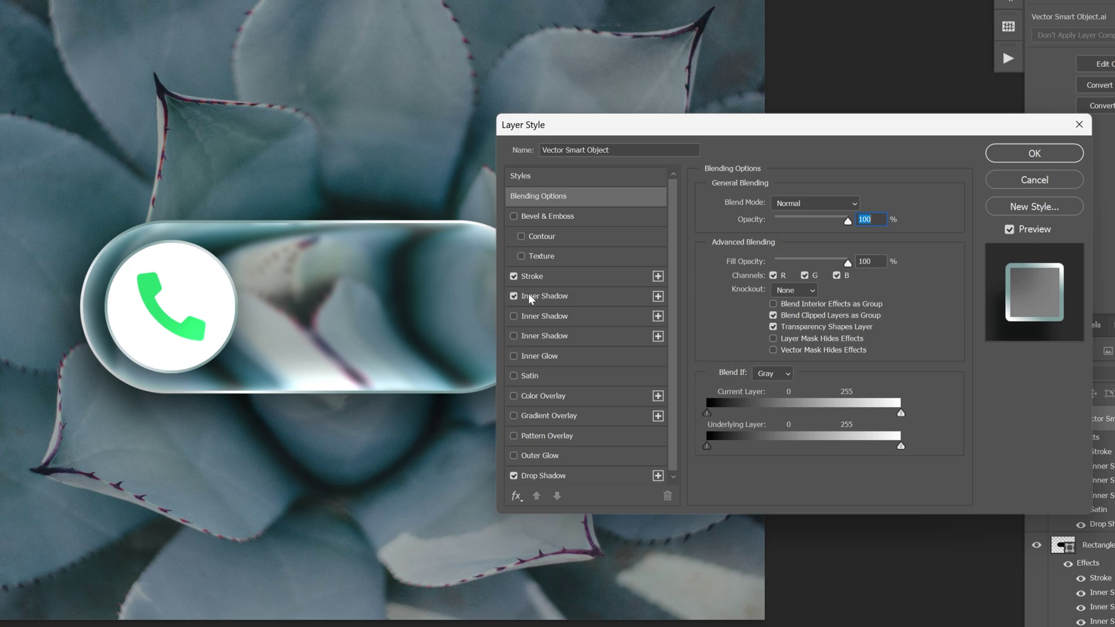
pyautogui.click(1026, 154)
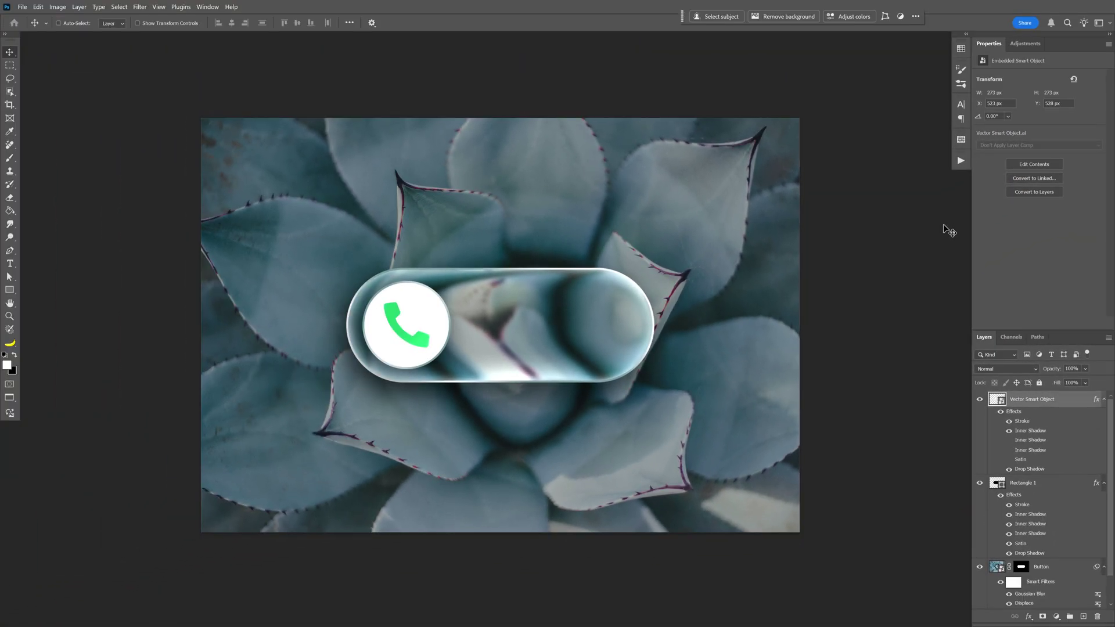